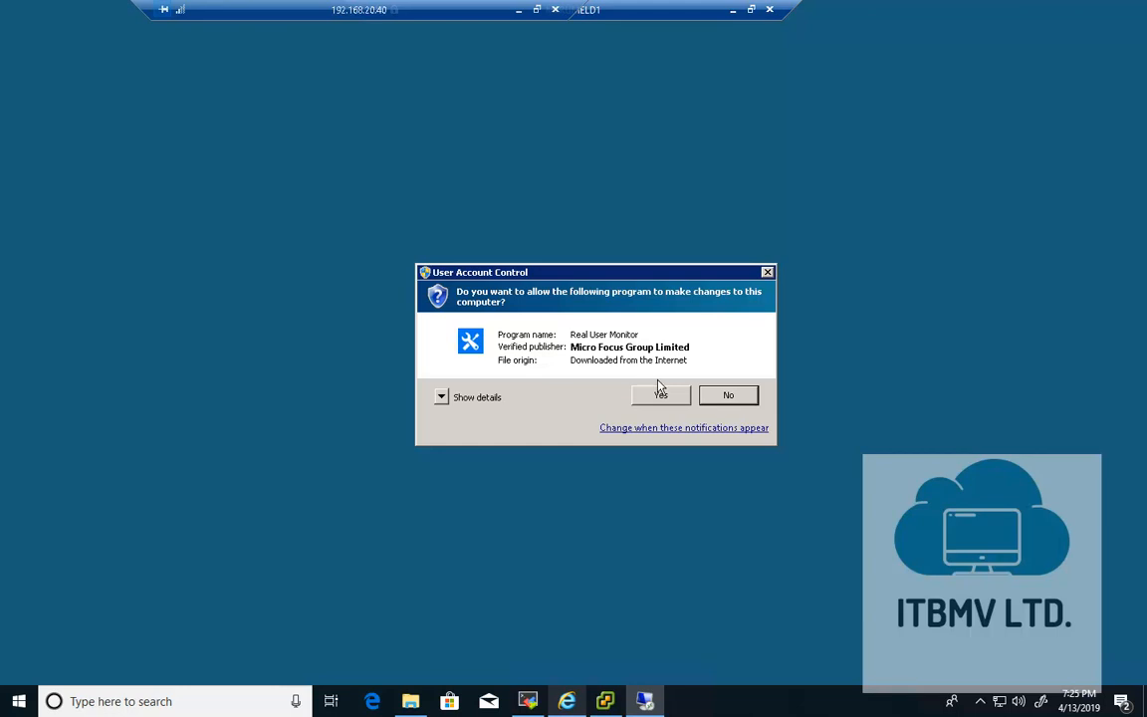
Step: Allow the Real User Monitor installer to run, pass its introduction and accept the license agreement
click(660, 395)
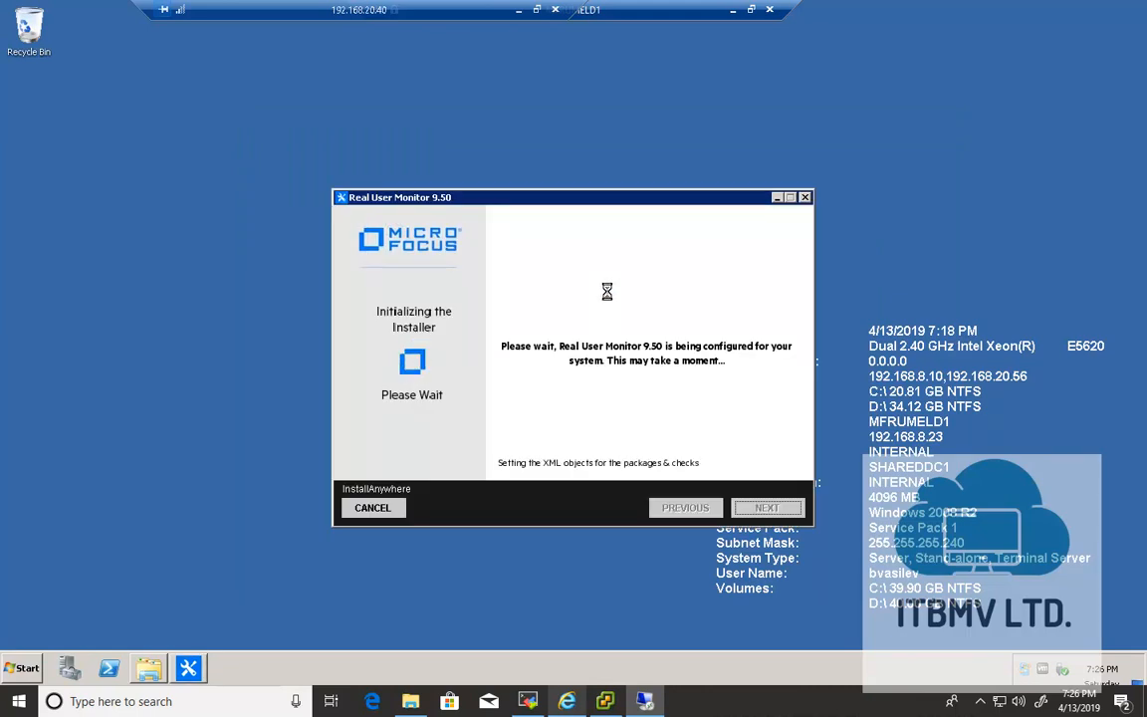
click(765, 509)
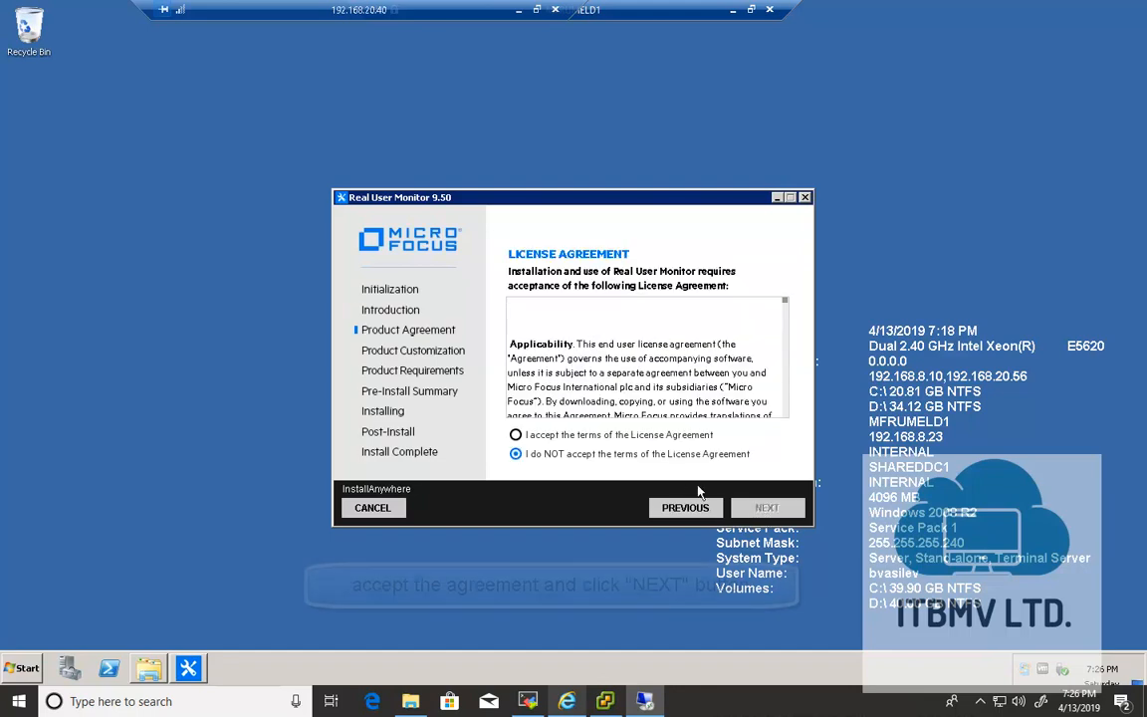
click(609, 435)
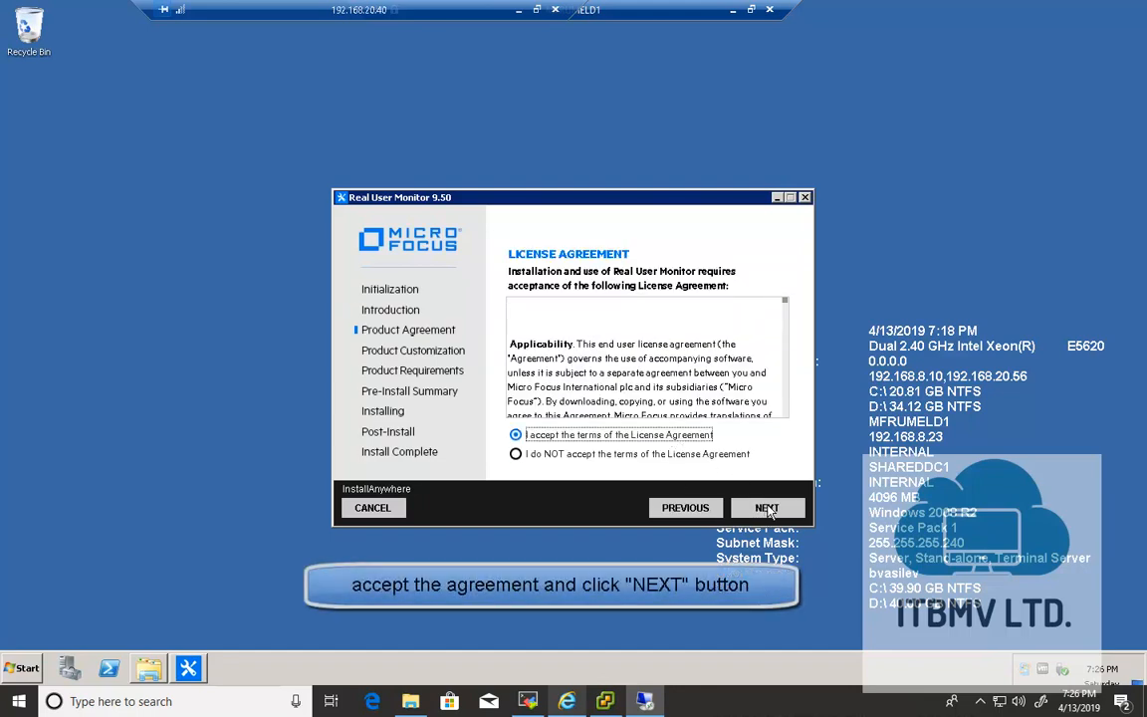
click(765, 507)
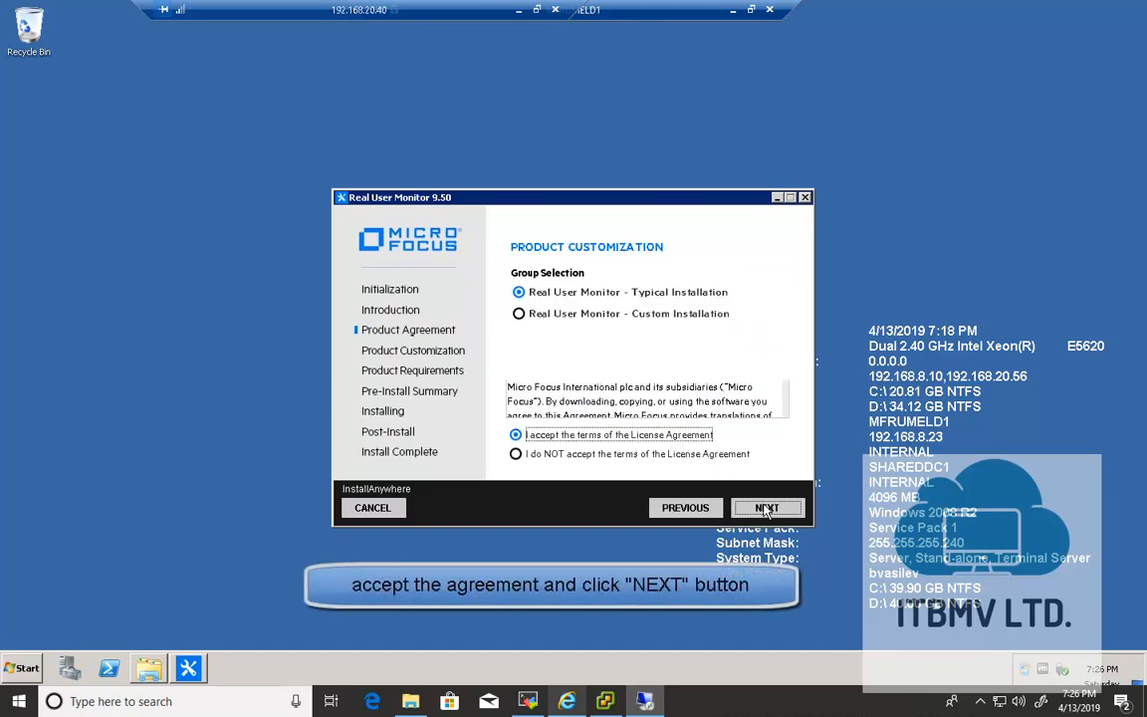
Step: Choose the Real User Monitor custom installation with the RUM - Core and RUM - DB features
click(578, 314)
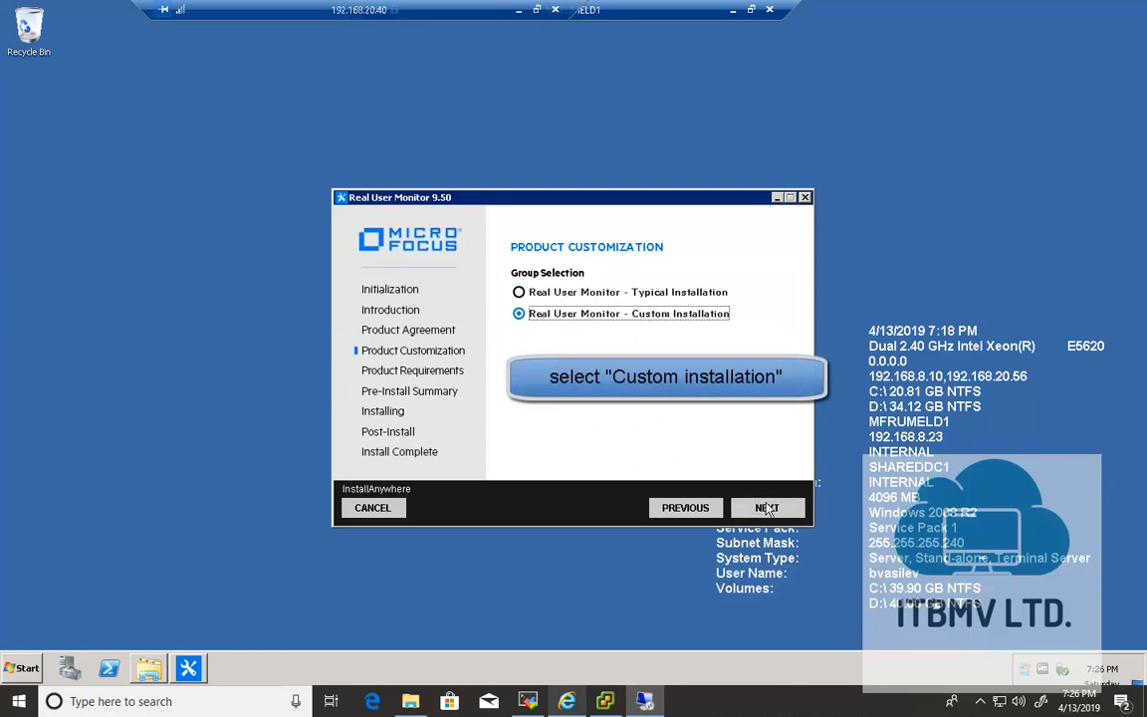
click(767, 510)
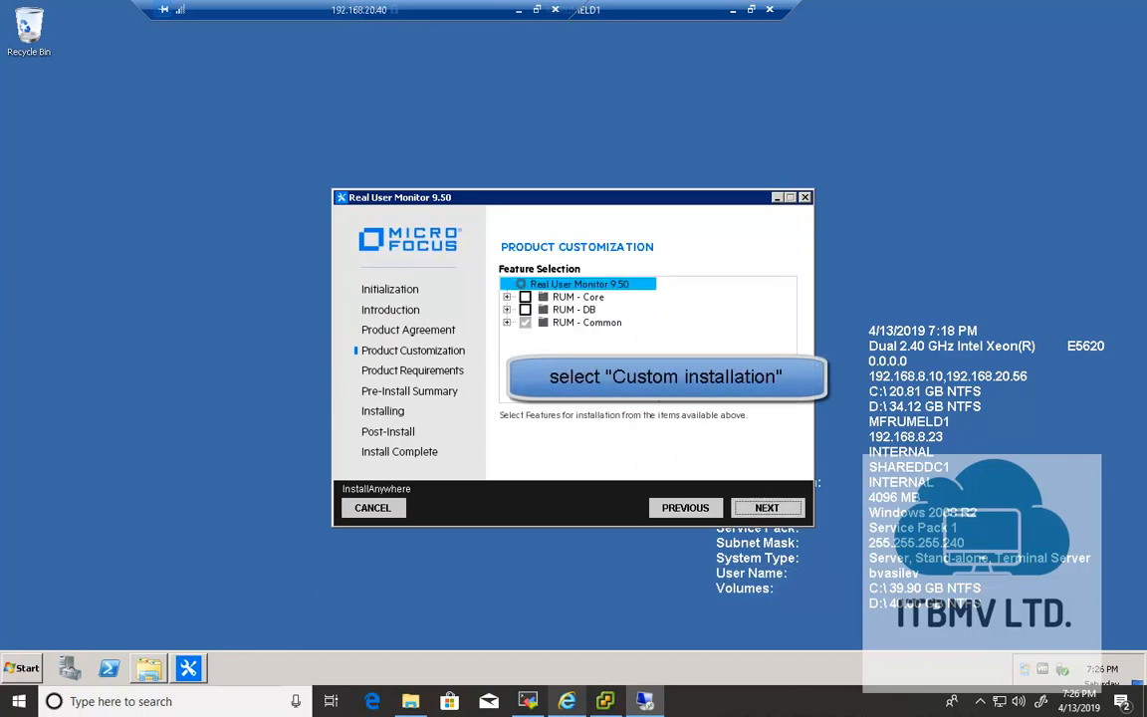
click(525, 297)
click(524, 310)
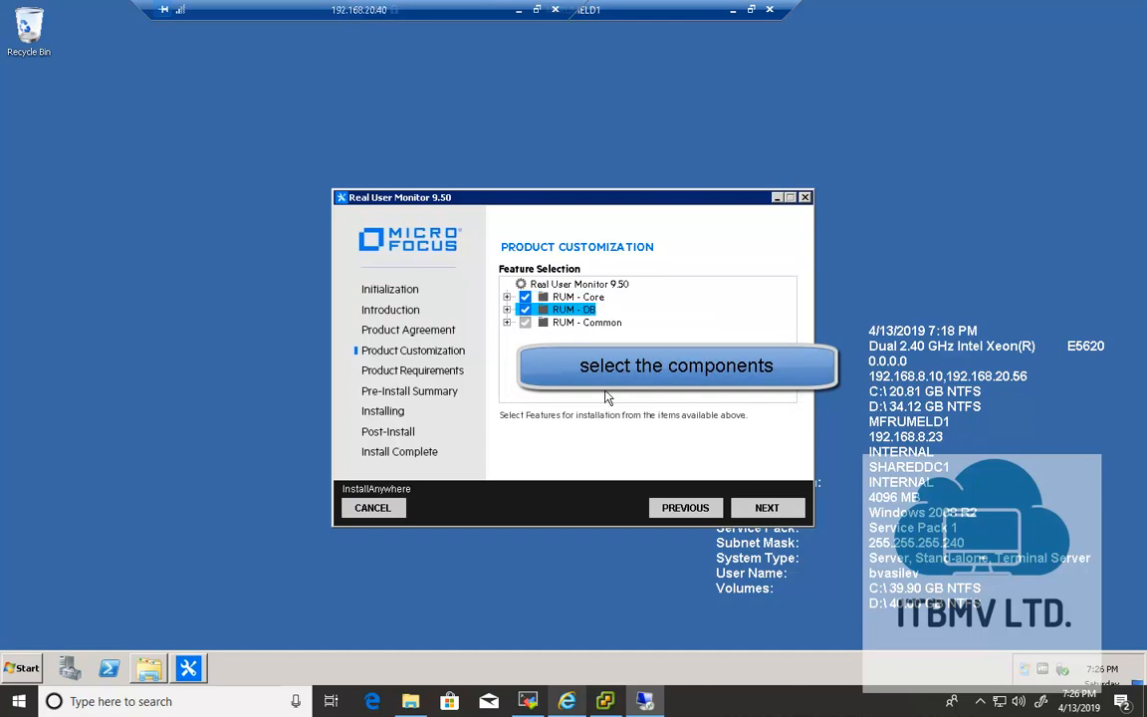
click(767, 509)
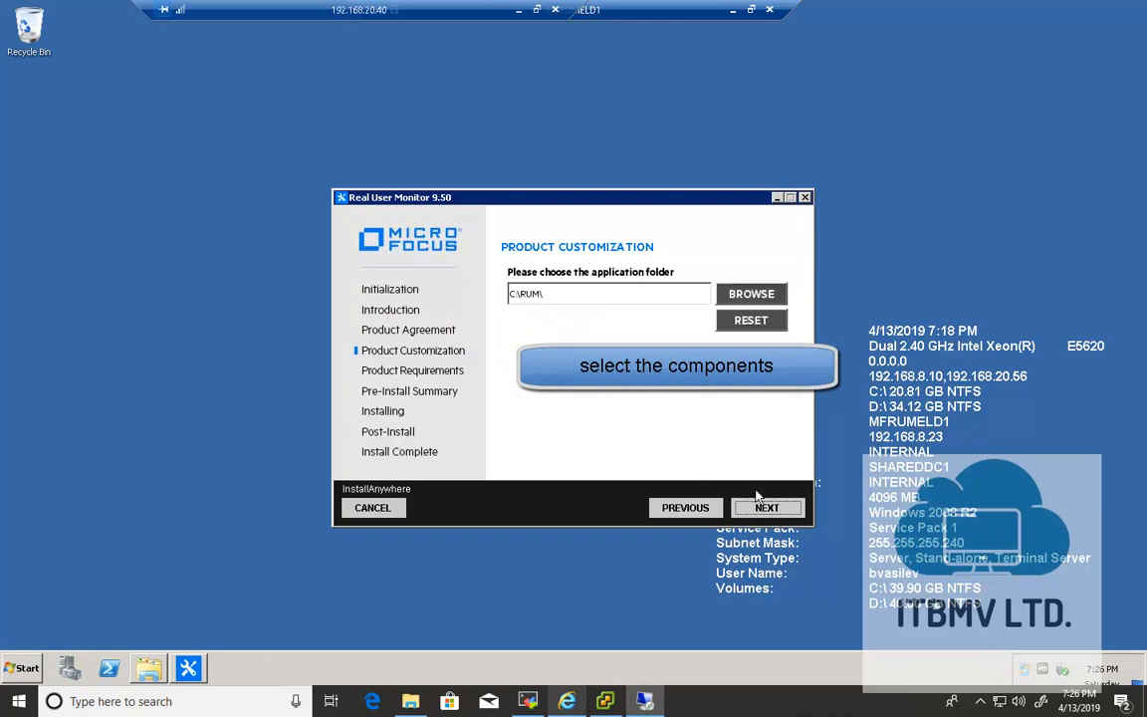
Step: Set the application folder to D:\RUM\, pass the requirement checks and start the installation
click(514, 295)
key(BackSpace)
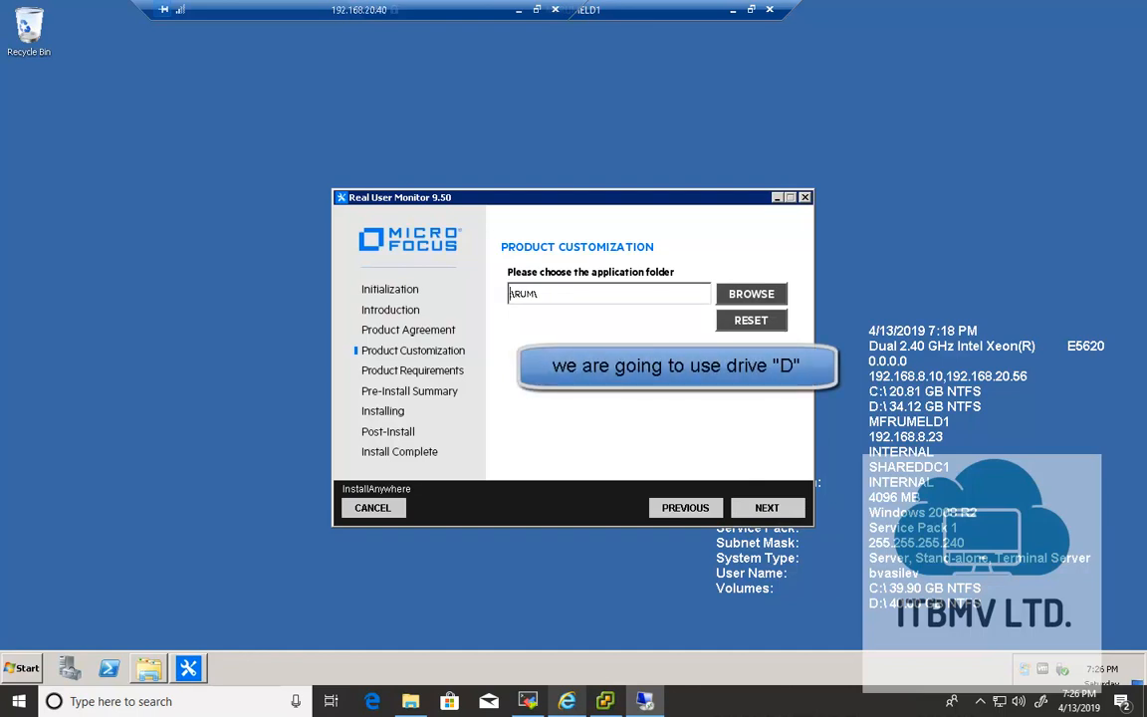
text(D:)
click(769, 508)
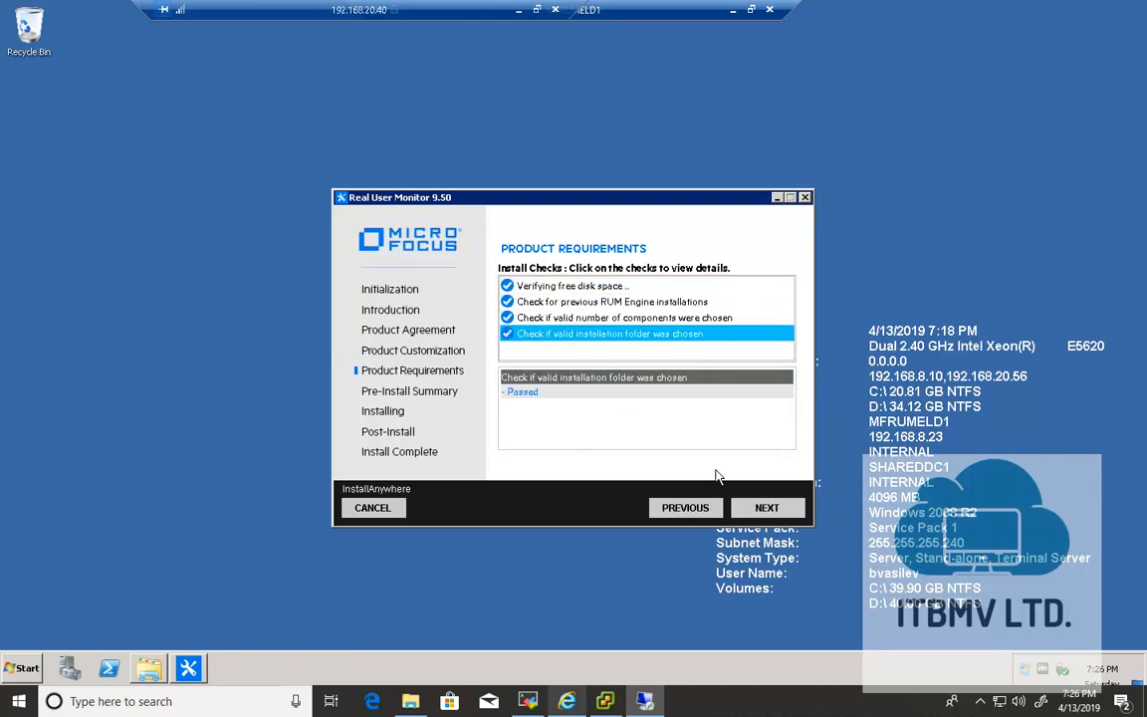
click(769, 509)
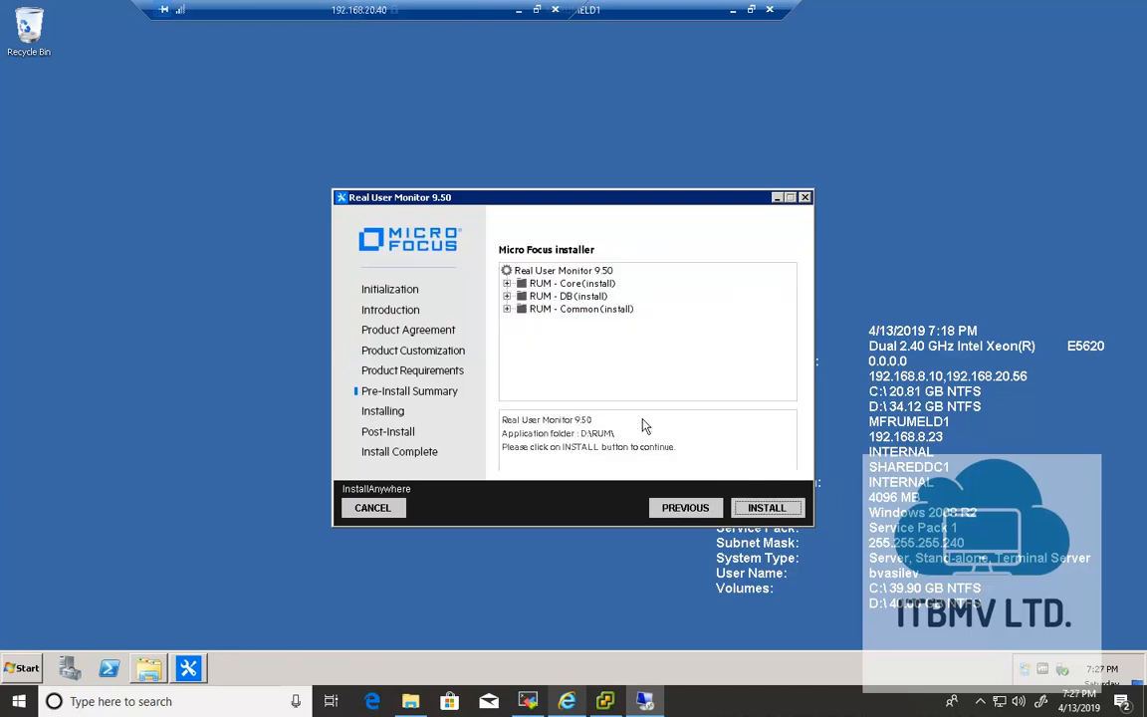
click(769, 509)
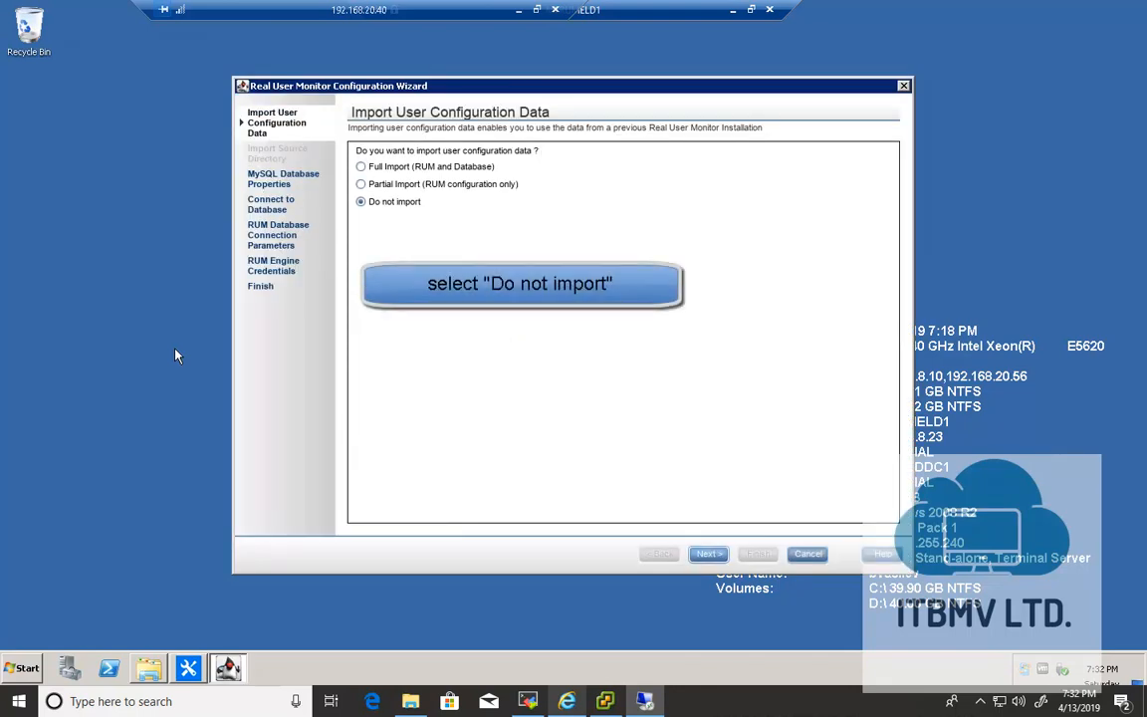
Step: Skip importing configuration data and set up MySQL with data path D:\RUM_DATA, root user rootdbusr and the root password
click(717, 555)
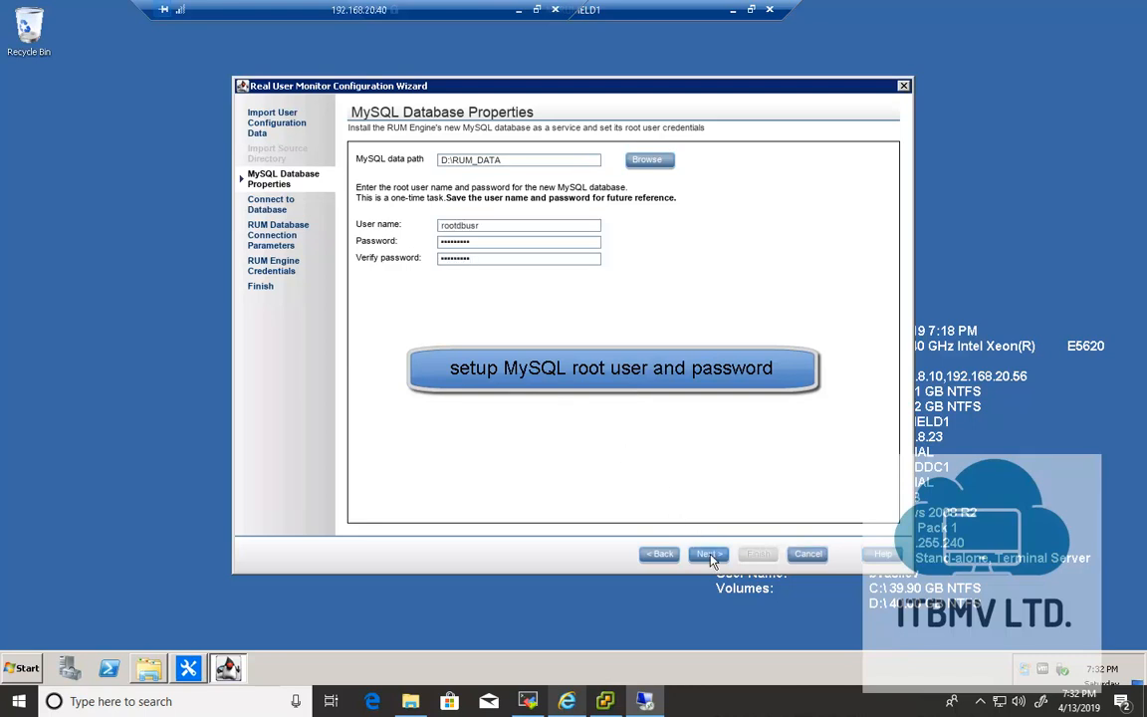
click(708, 553)
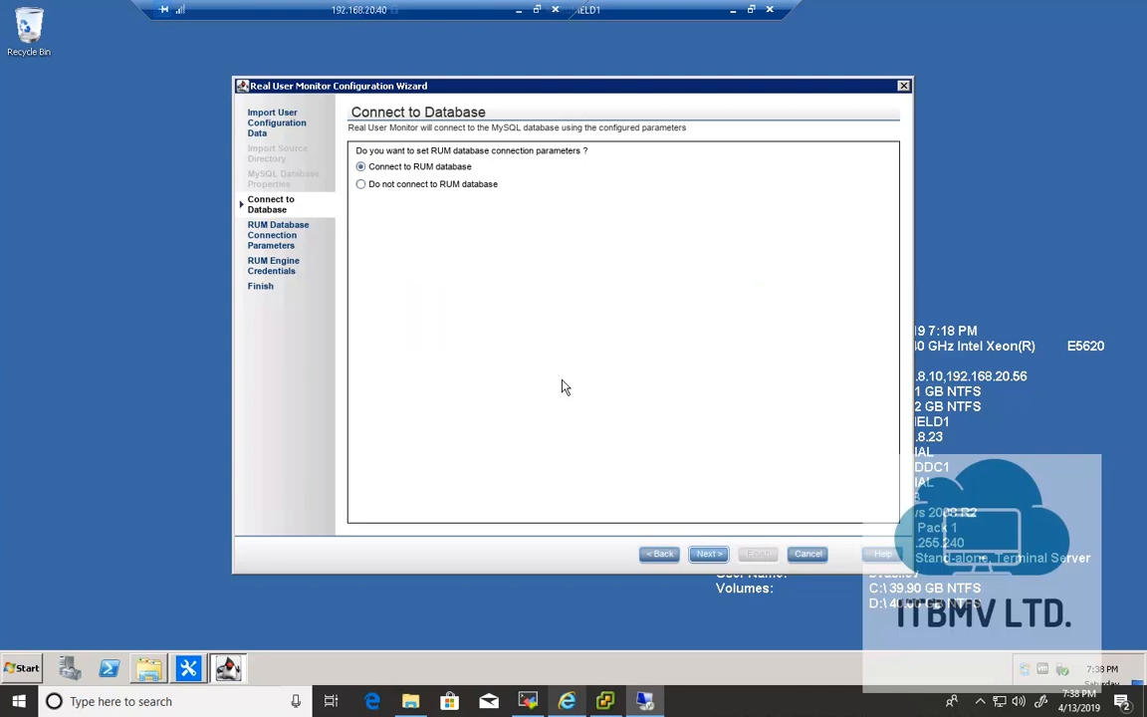
Step: Choose to connect to the RUM database on localhost port 3306 and set the schema name to MFRUMDB1
click(708, 554)
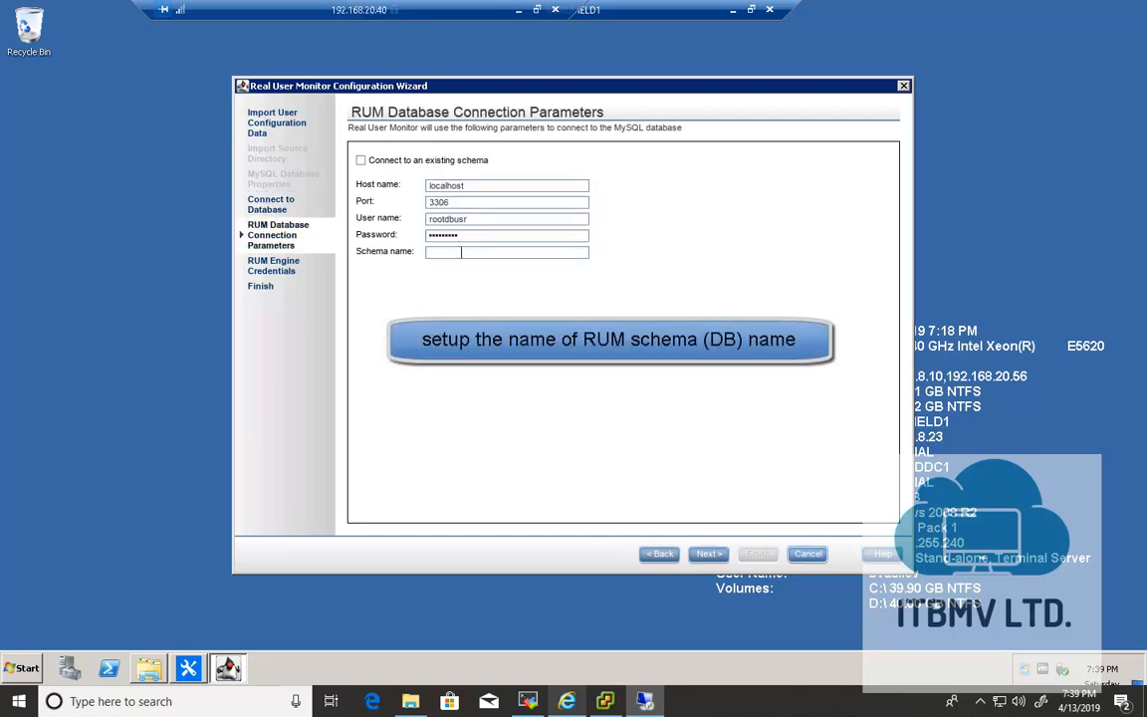
click(461, 252)
text(MFRUMDB1)
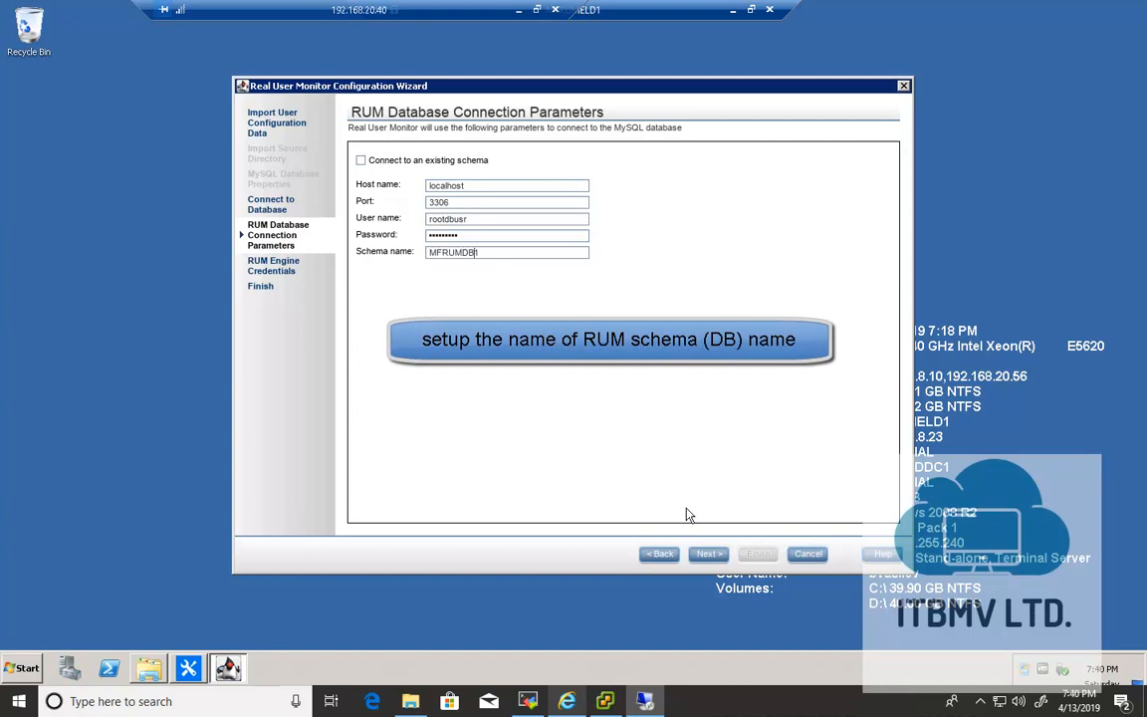
click(709, 556)
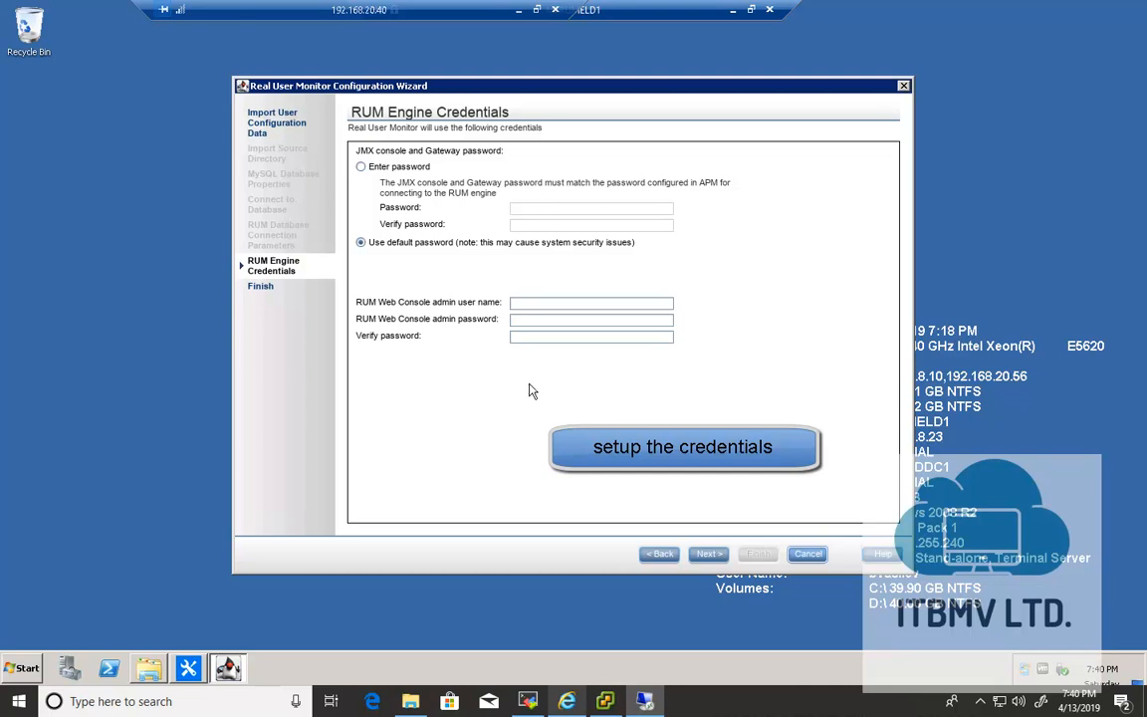
Step: Enter the JMX console and Gateway password, and the Web Console admin user mfrumlocusr1 with its password and verification
click(360, 167)
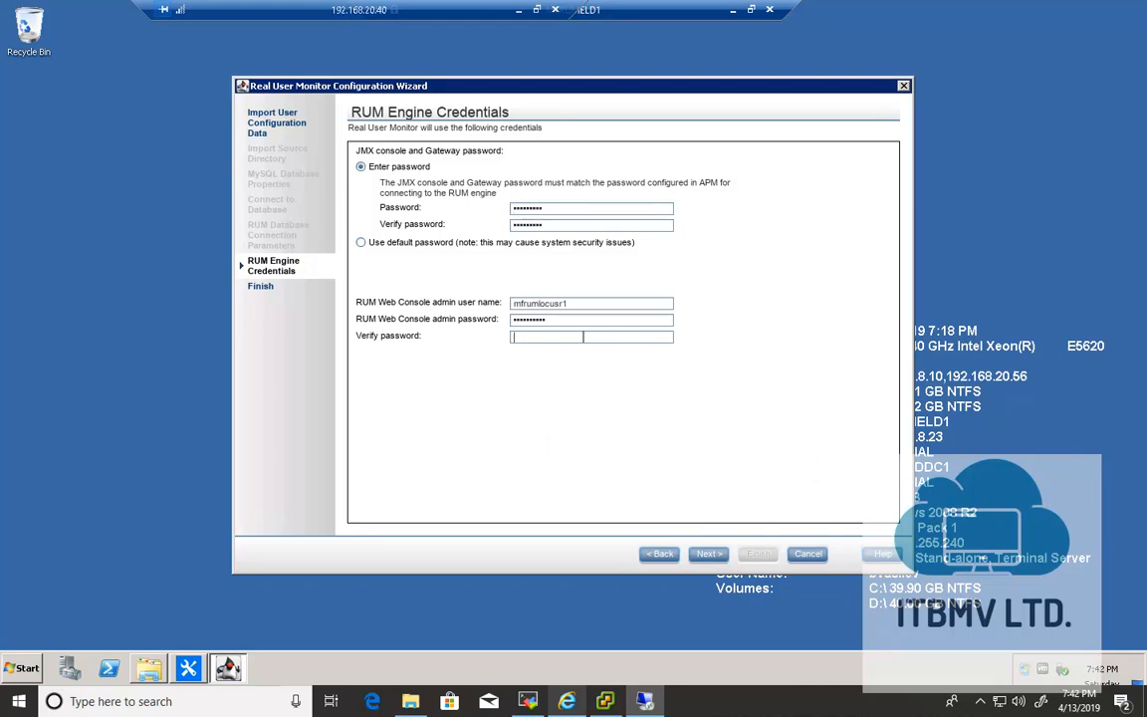
key(ctrl+v)
click(709, 556)
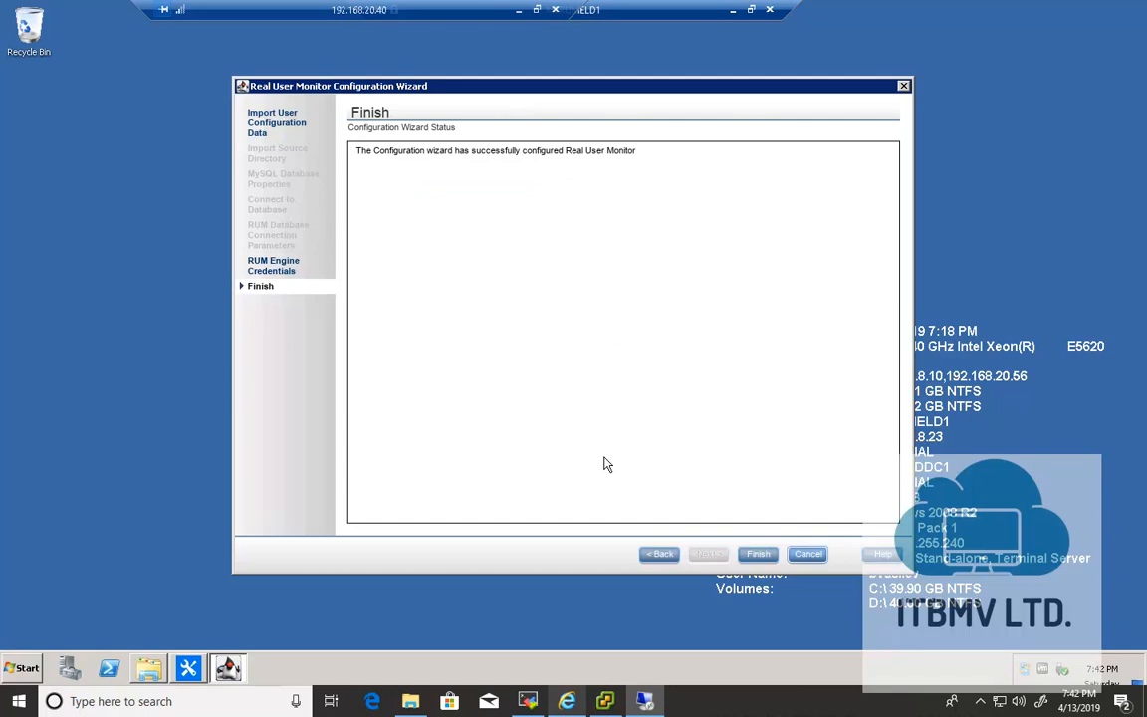
Step: Finish the Real User Monitor Configuration Wizard and close the installer
click(759, 555)
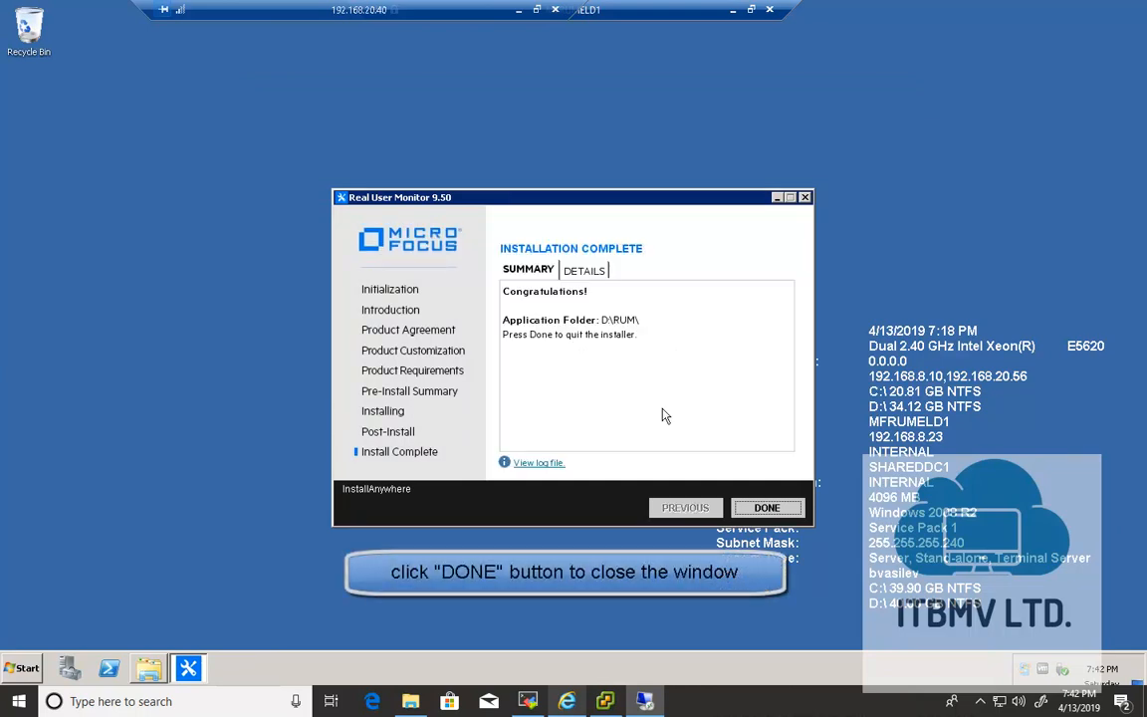
click(767, 514)
click(769, 512)
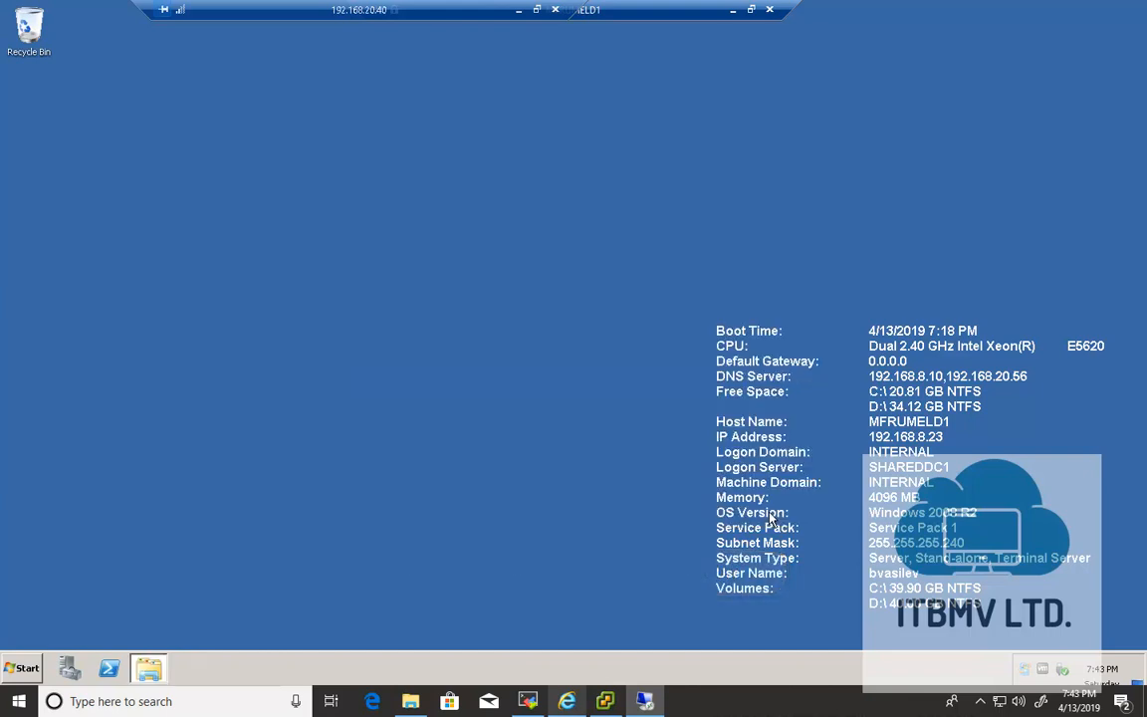
Step: Open the Real User Monitor Web Console from the installed programs and maximize its browser window
click(16, 671)
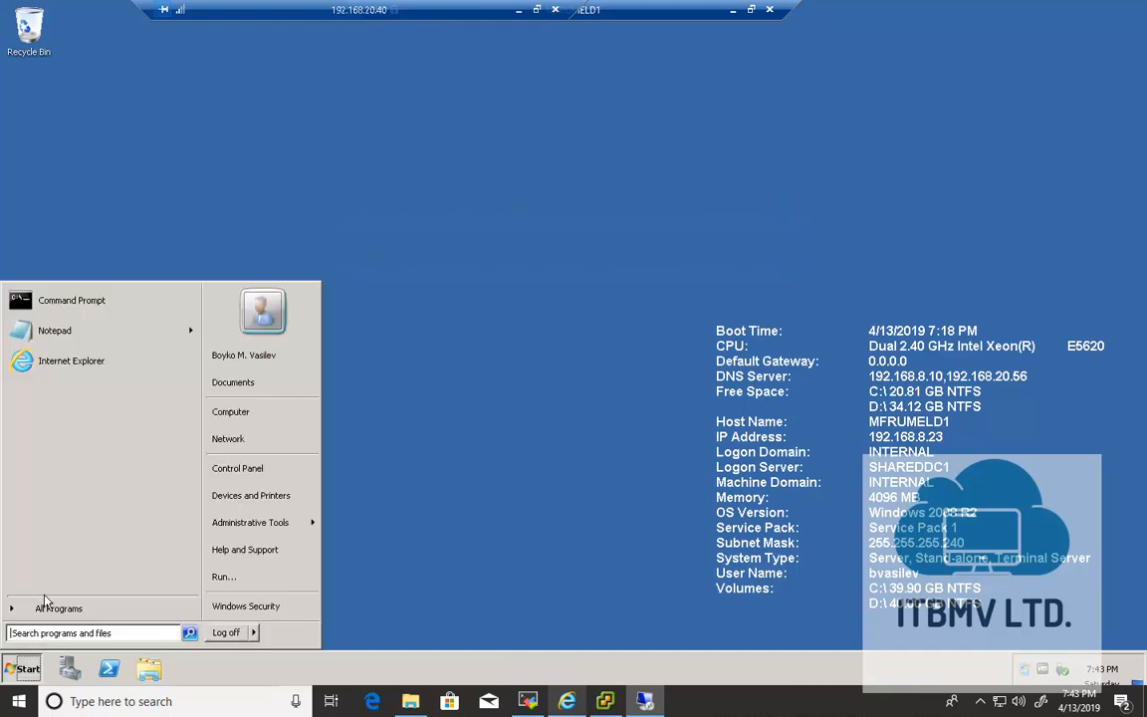
click(45, 608)
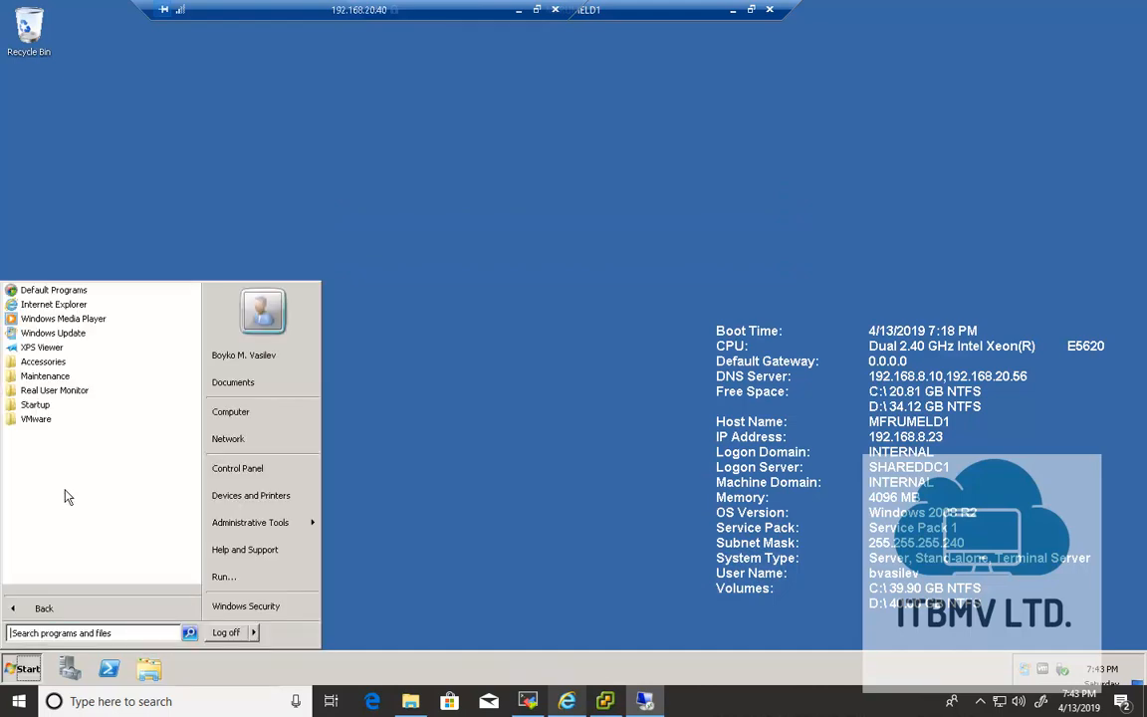
click(70, 391)
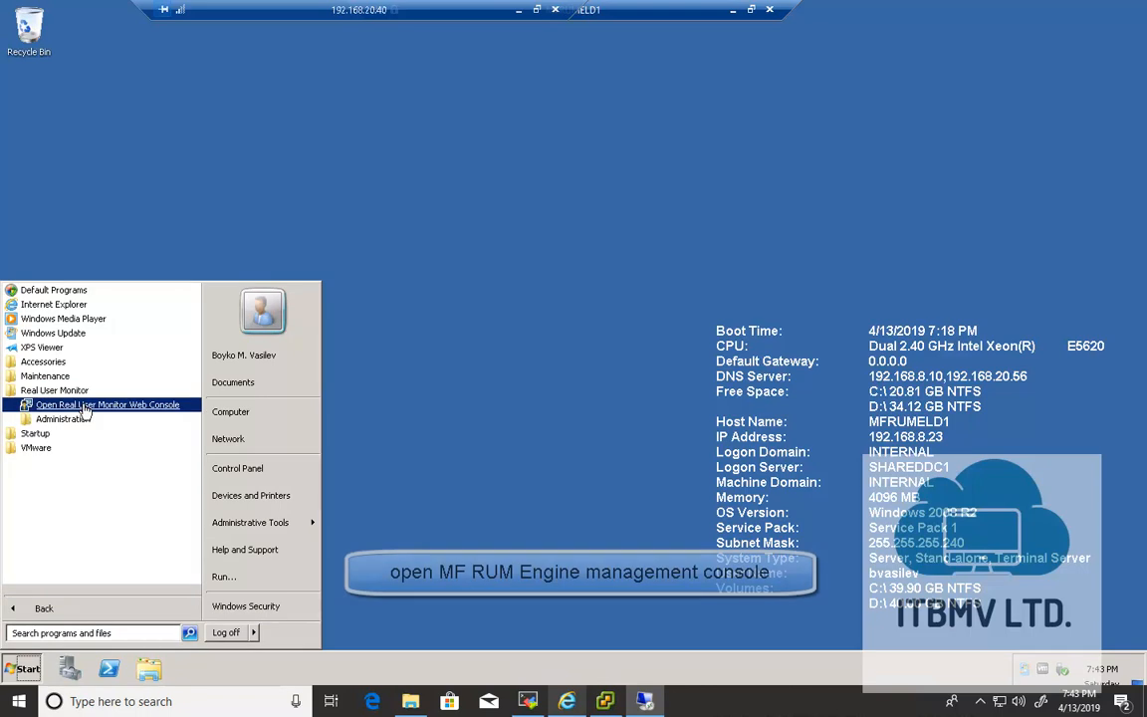
click(84, 406)
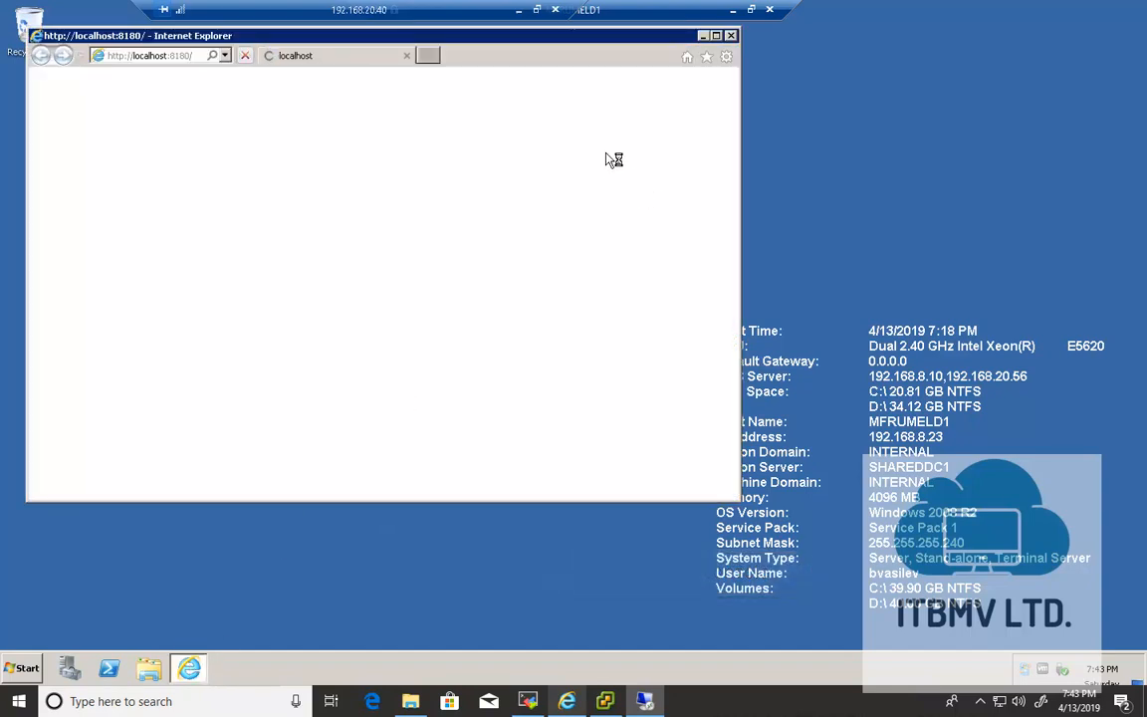
click(716, 36)
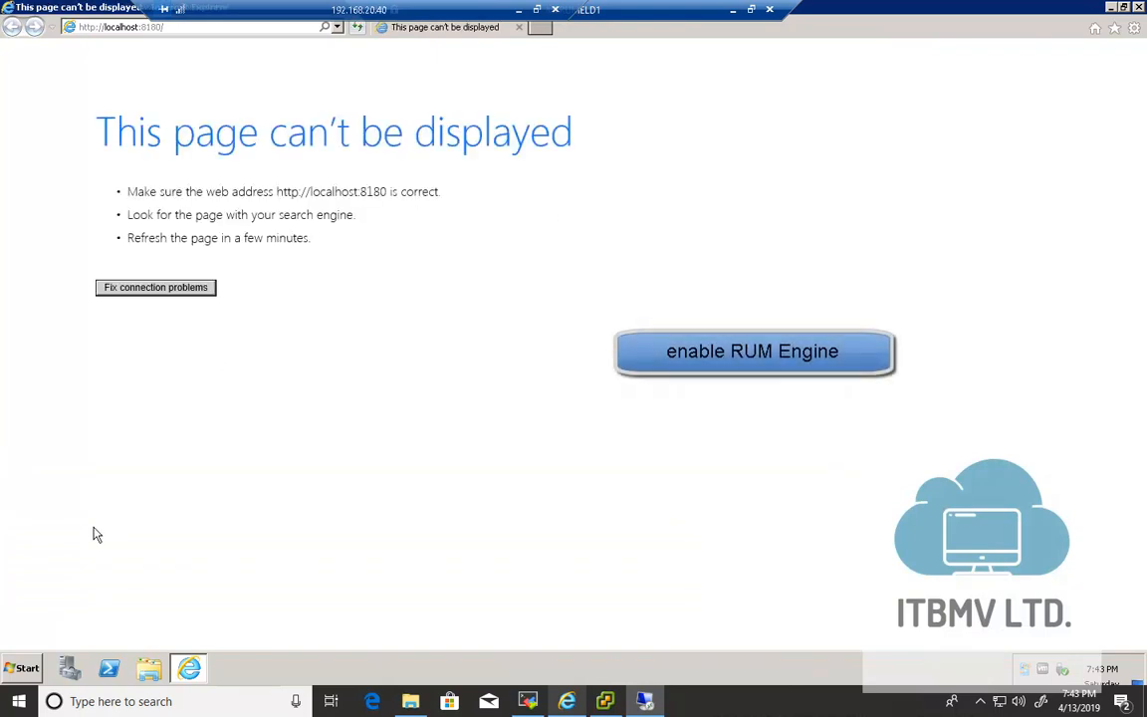
Step: Enable Real User Monitor with its administration command and reload the web console page at localhost:8180
click(24, 669)
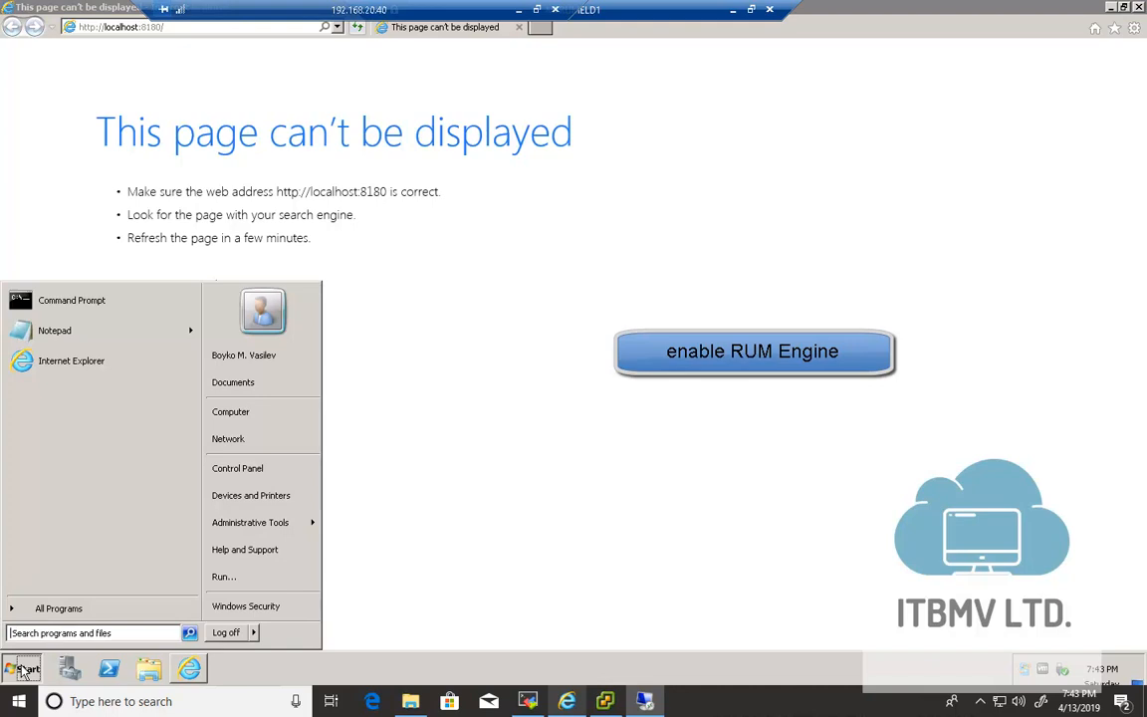
click(48, 608)
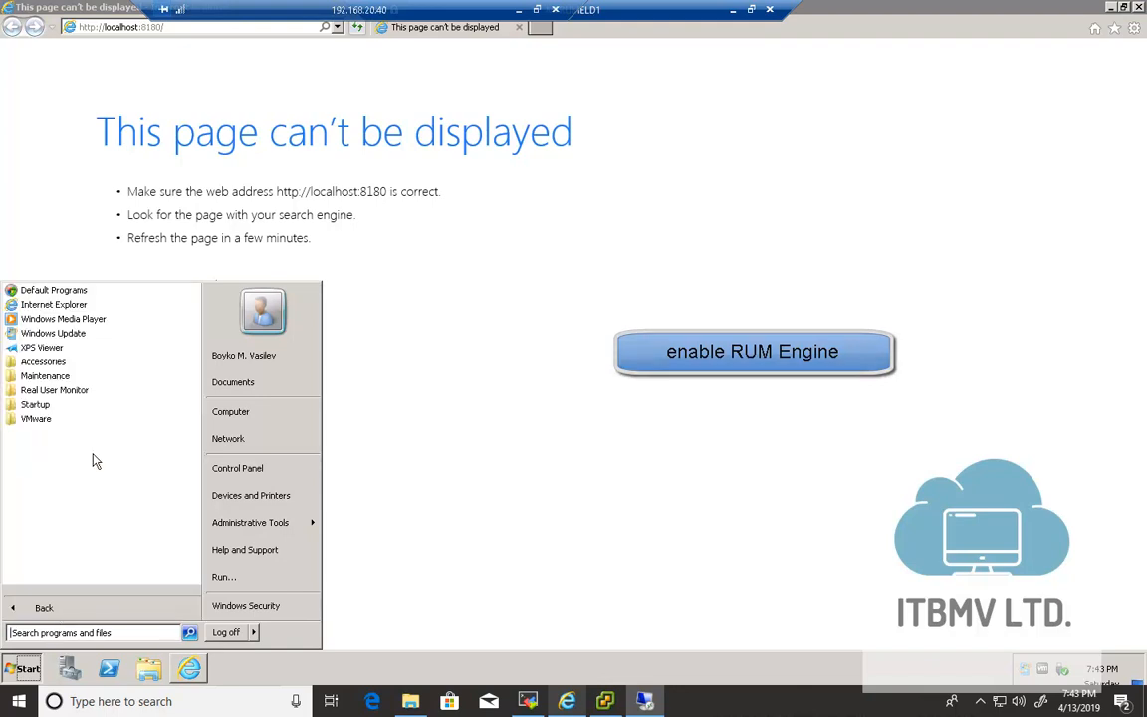
click(62, 391)
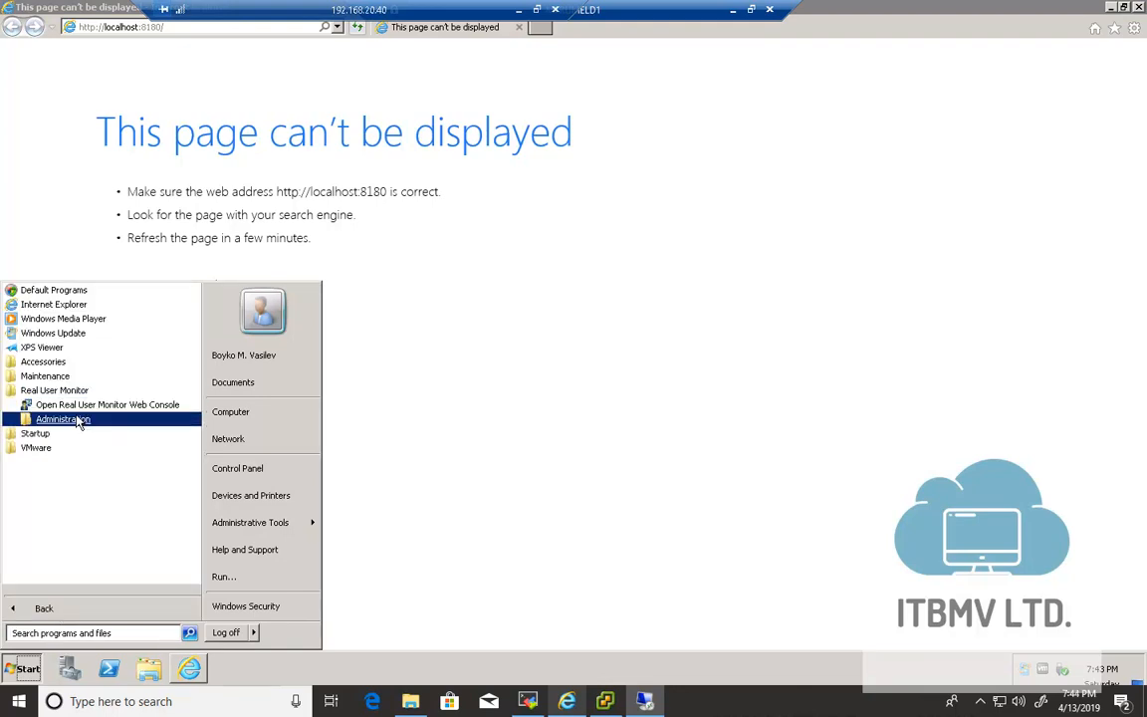
click(79, 420)
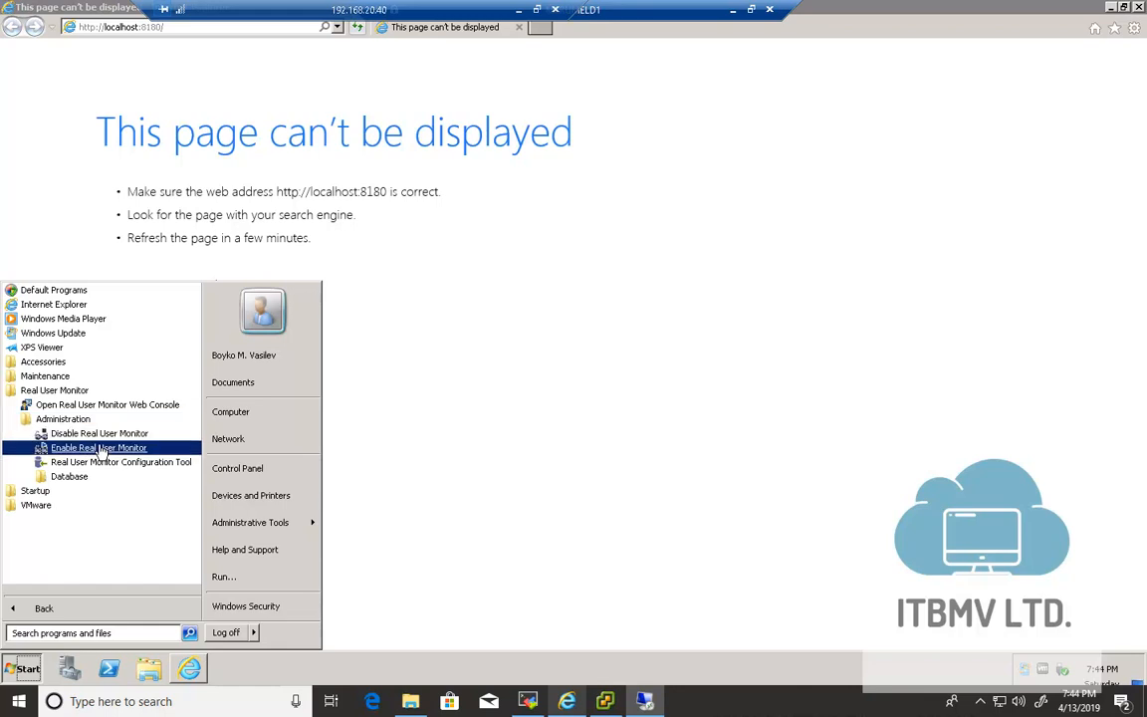
click(100, 448)
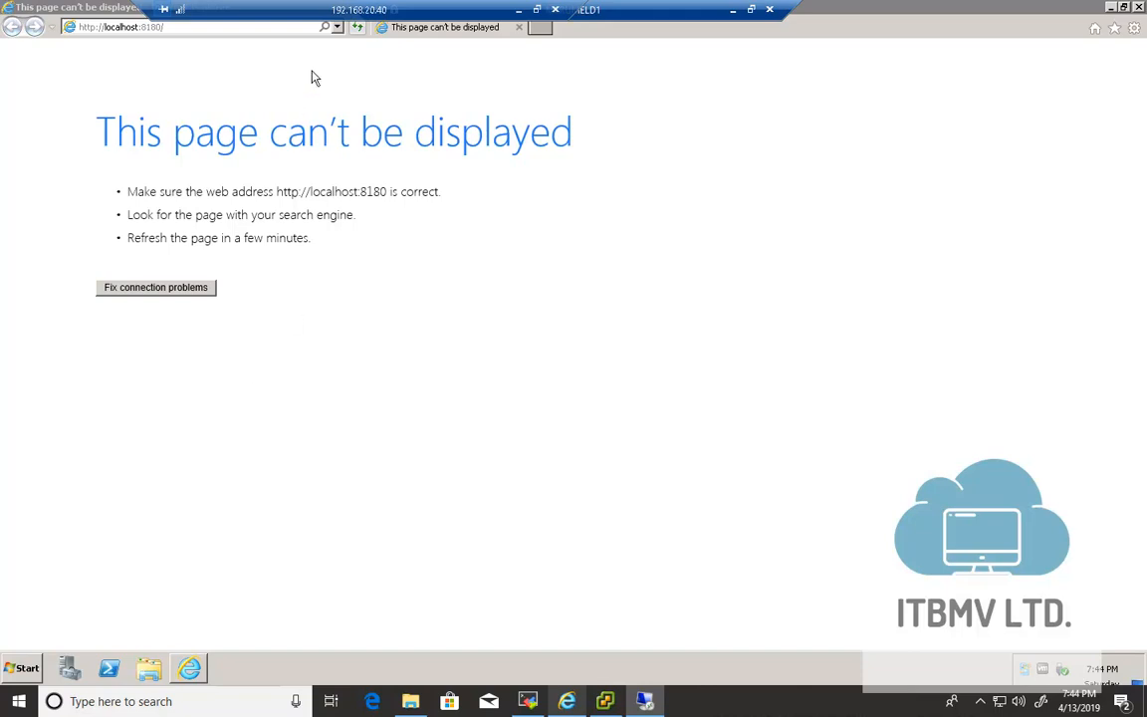
click(359, 30)
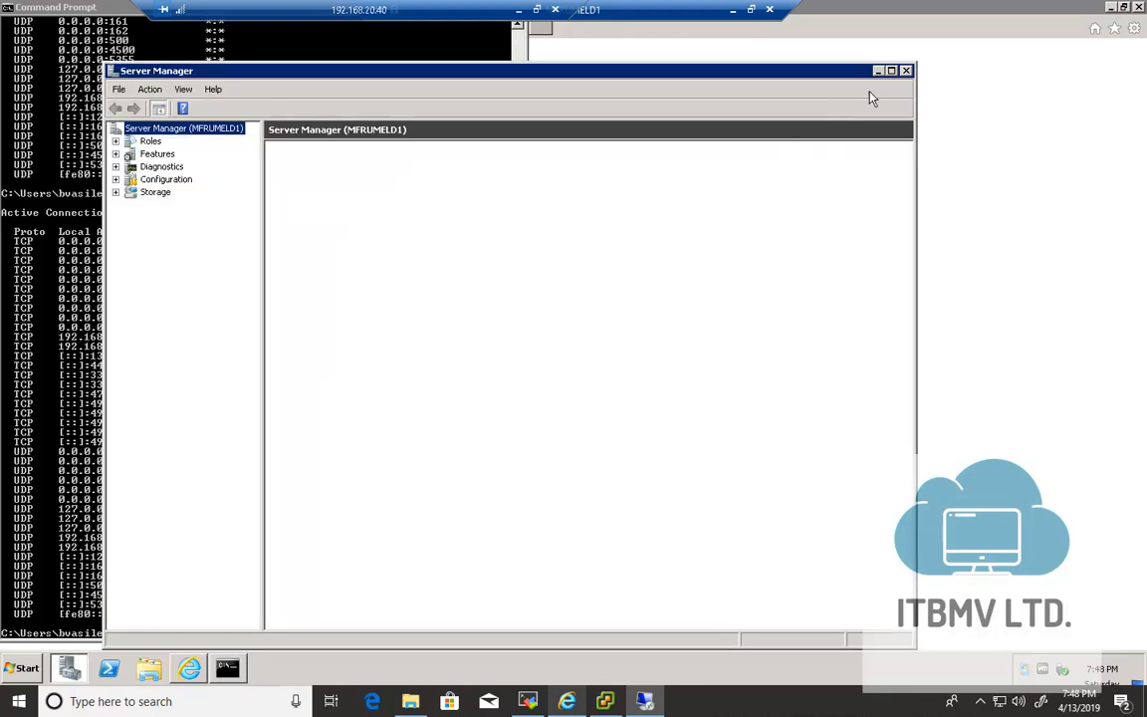
Step: Maximize Server Manager and start the Real User Monitor Agent Service
click(891, 70)
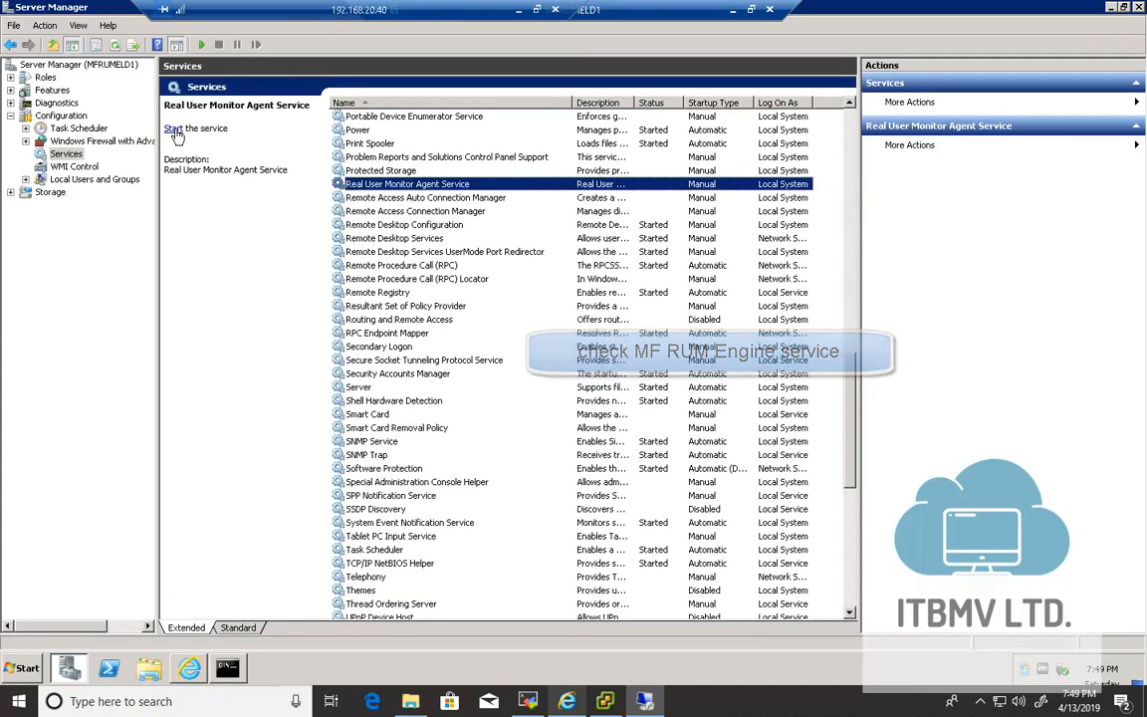
click(176, 130)
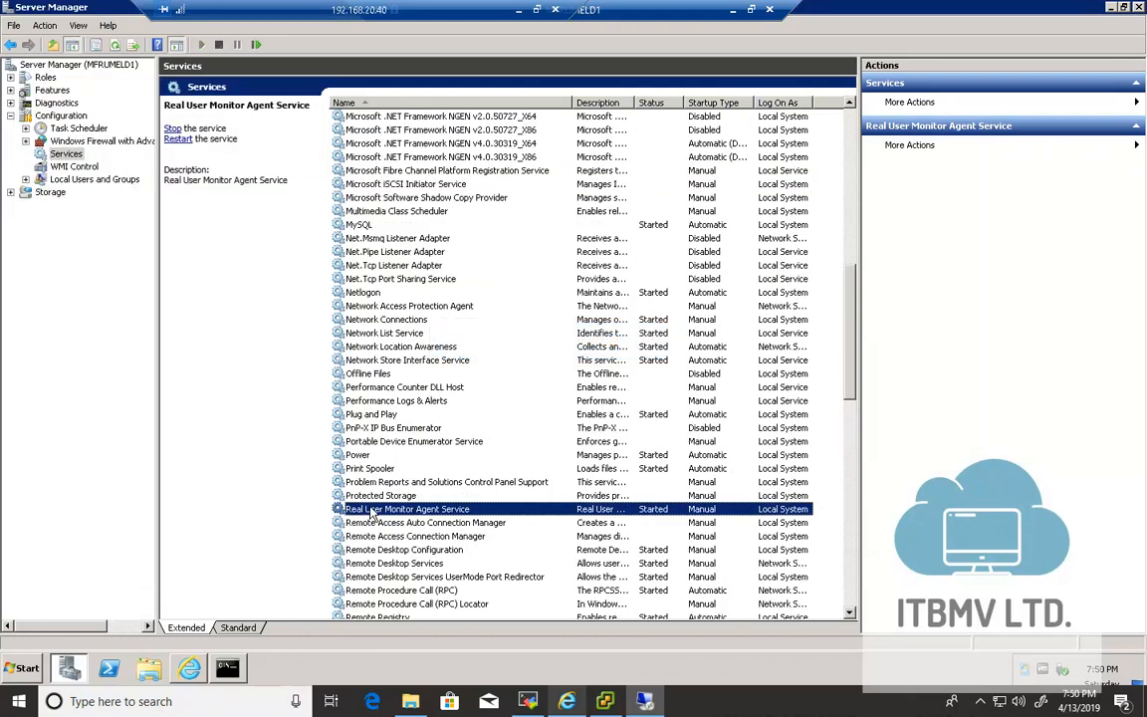
Step: Switch to the Command Prompt and list the server's active connections and listening ports again with netstat -an
click(228, 668)
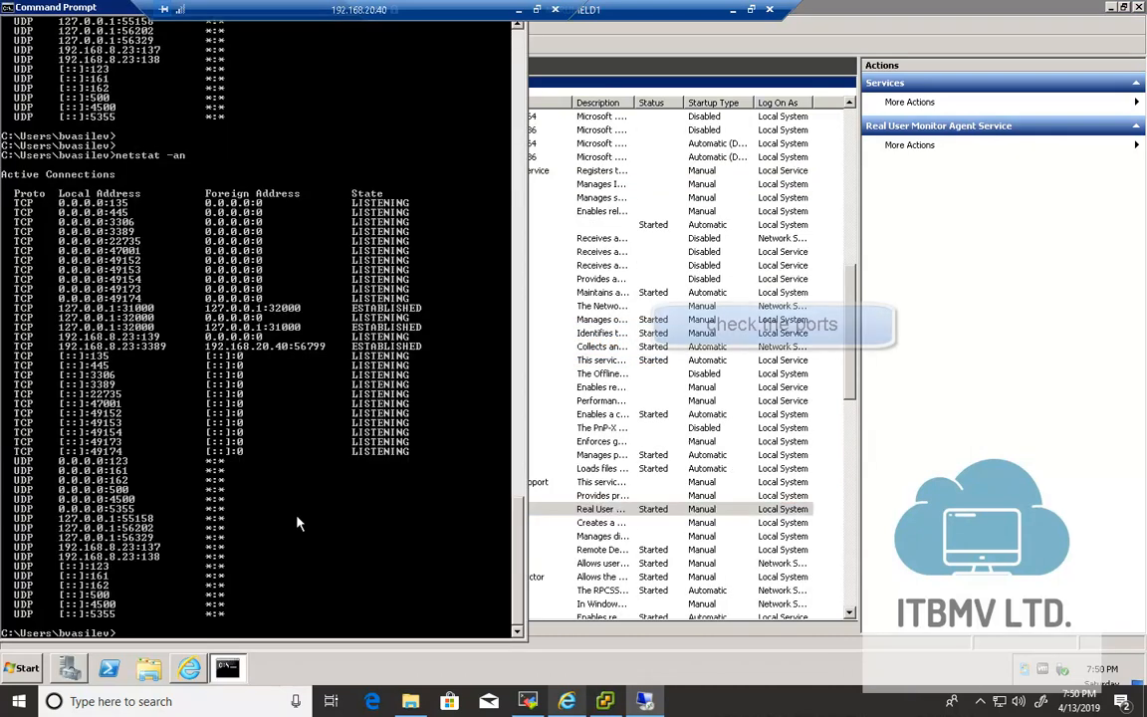
key(Return)
key(Return)
key(Up)
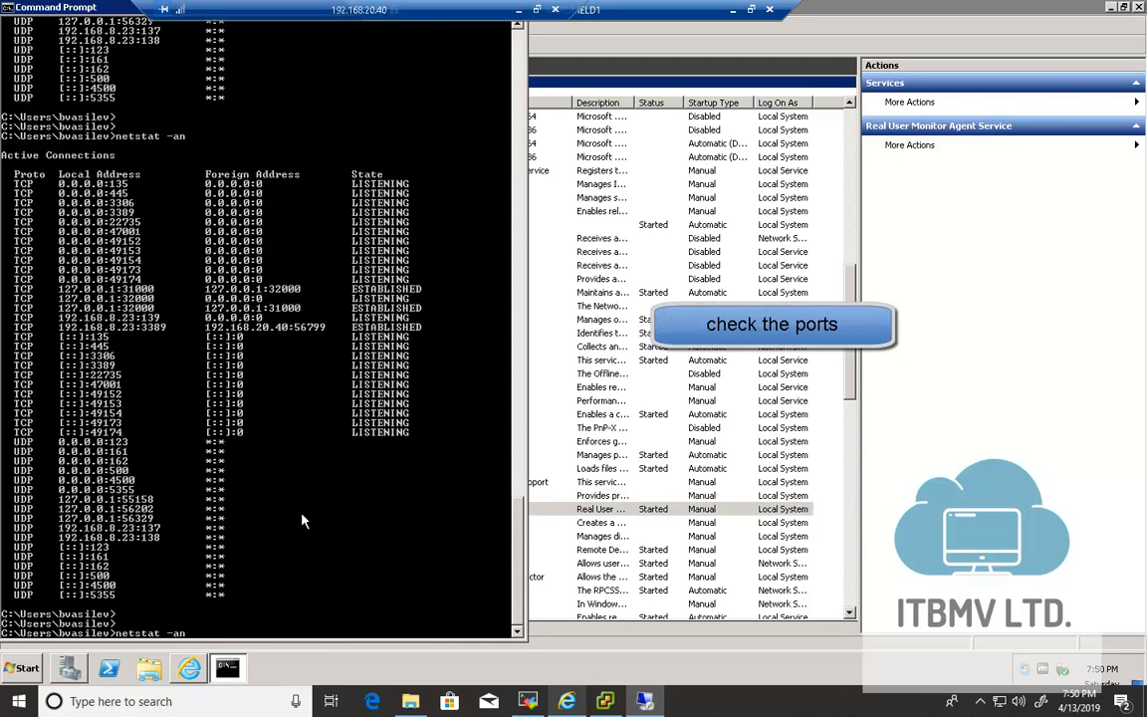
key(Return)
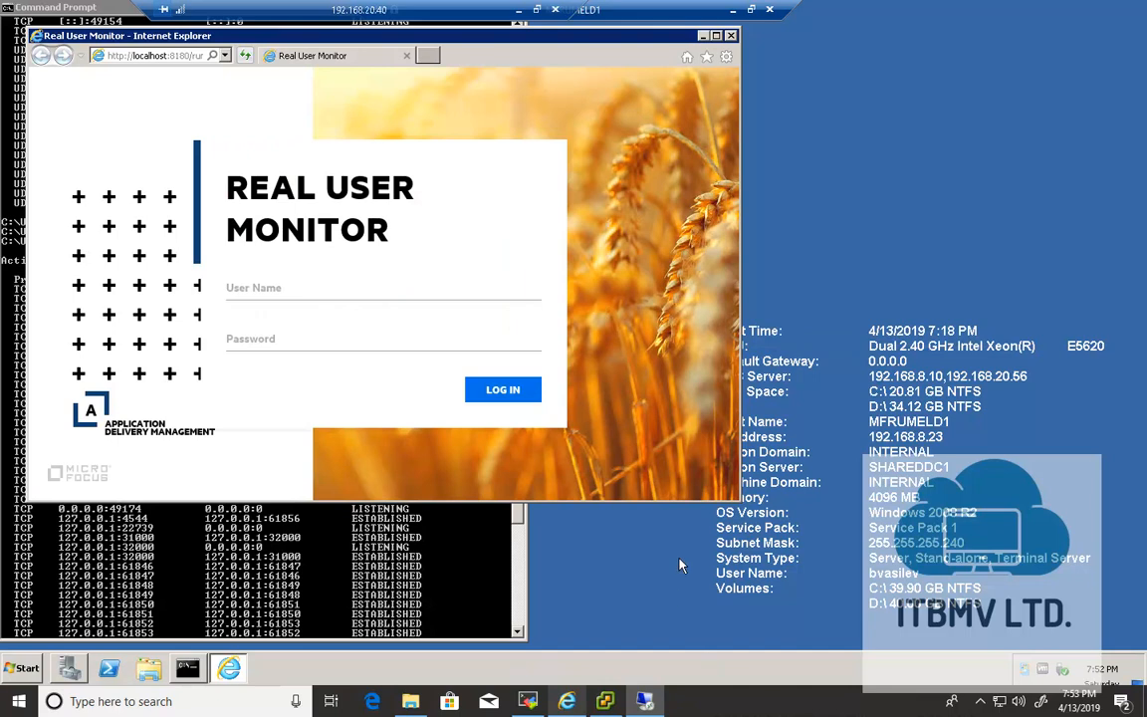
Step: Maximize the Real User Monitor browser window, log in with username mfrumlocusr1 and the account password, and decline storing the password for this site
click(715, 35)
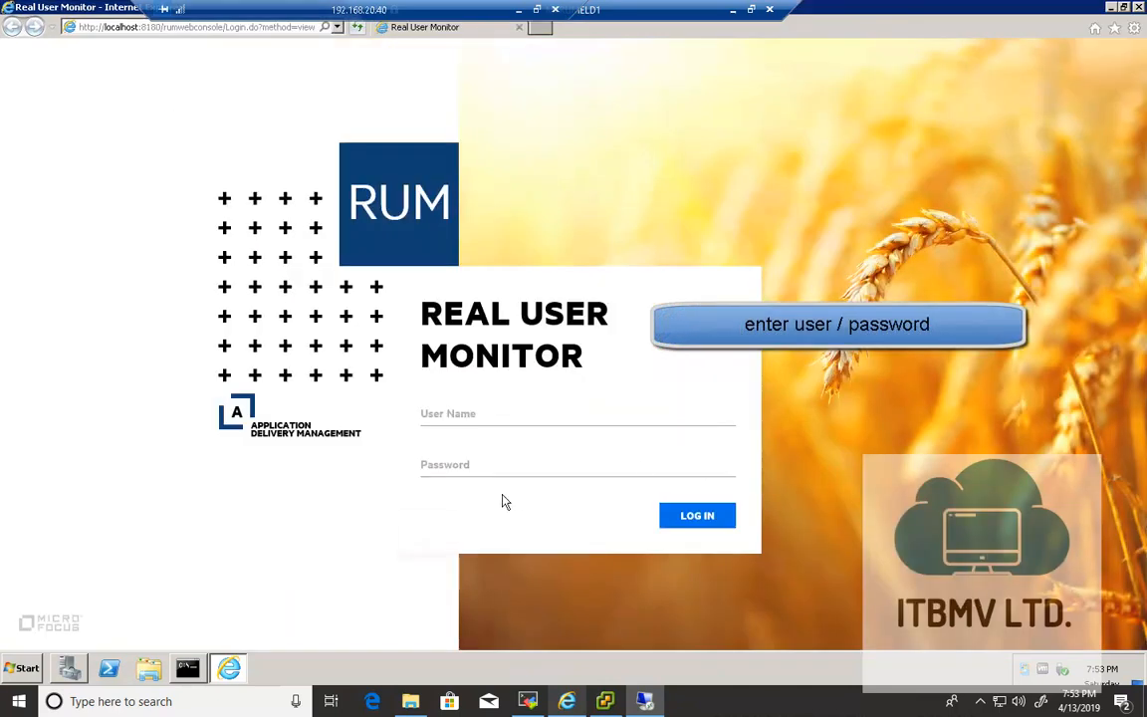
click(577, 414)
text(mfrumlocusr1)
key(Tab)
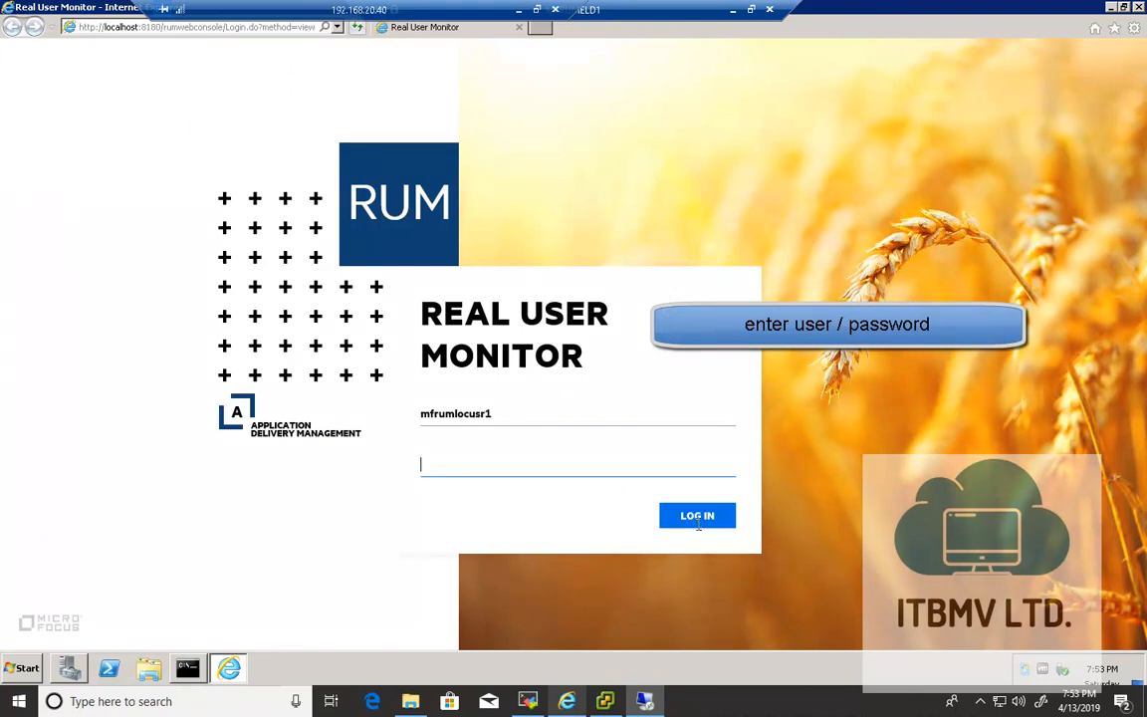
text(••••••••••)
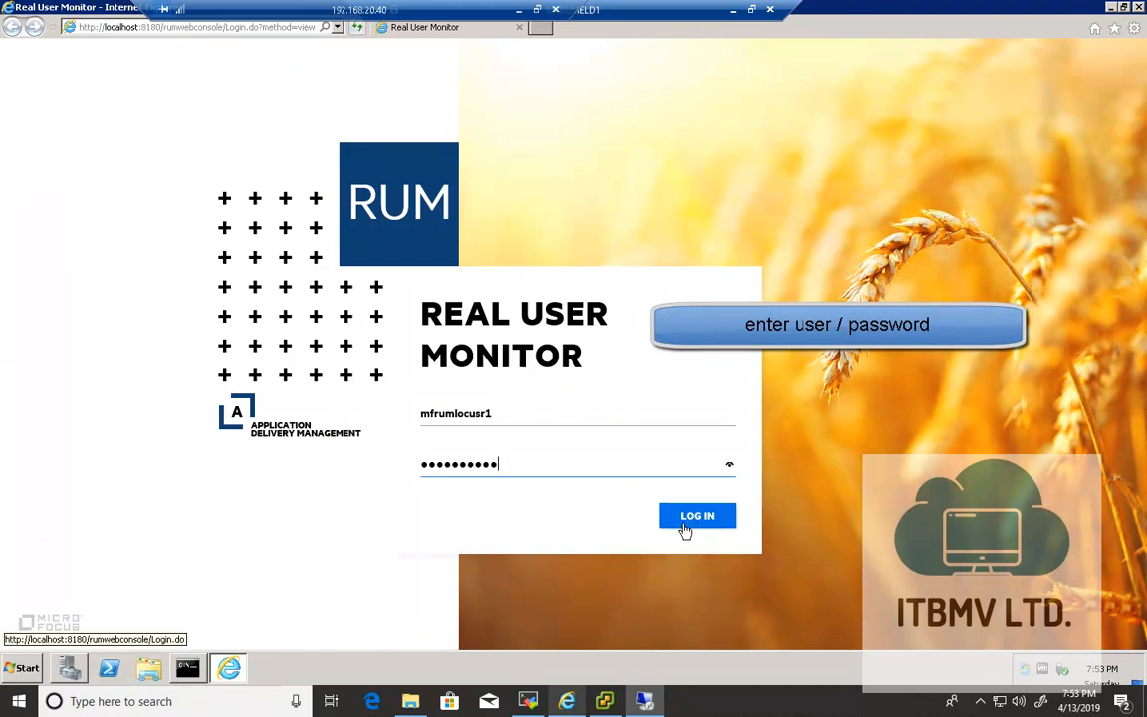
click(685, 524)
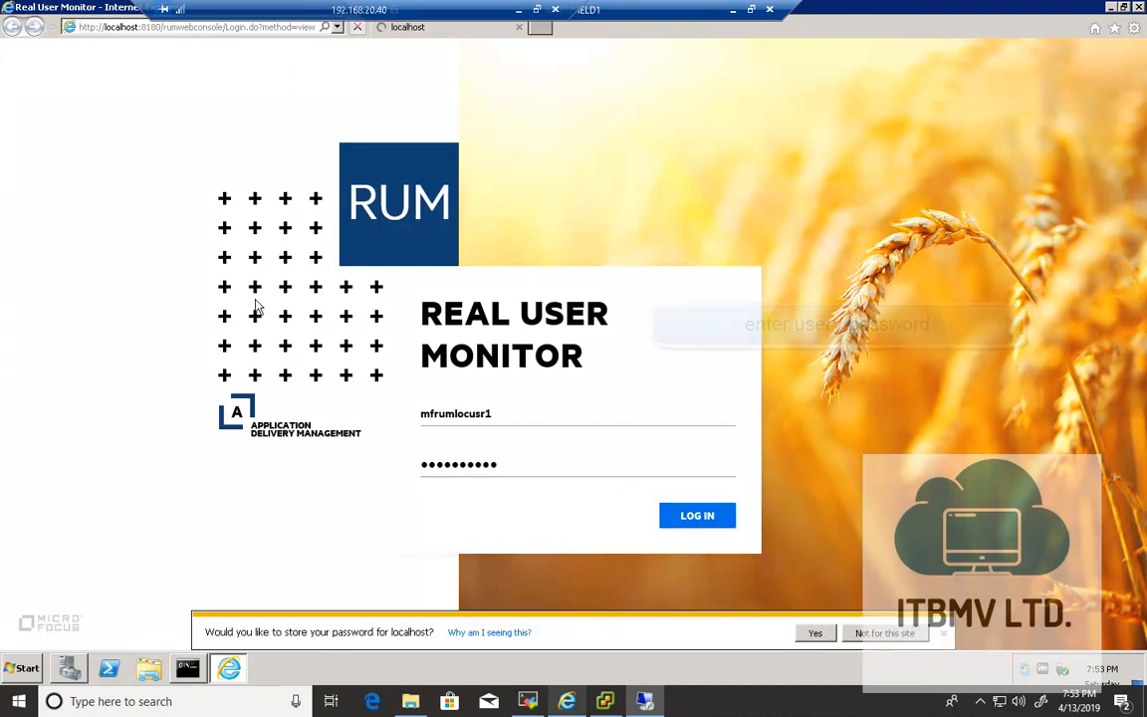
click(908, 631)
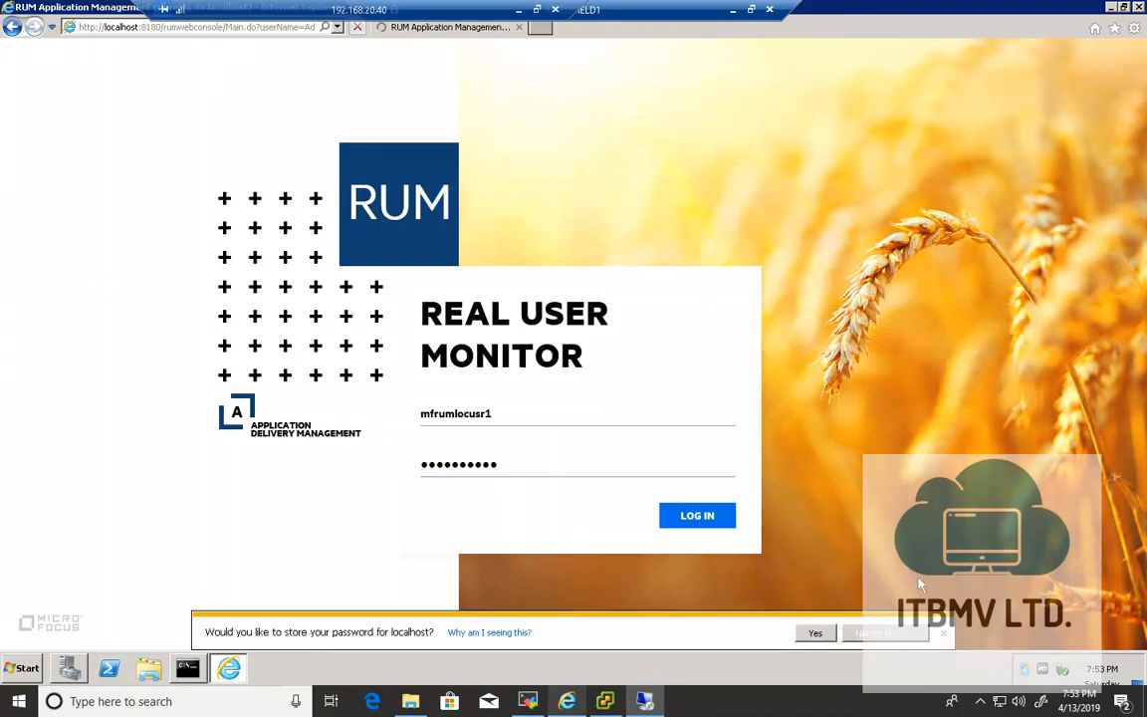